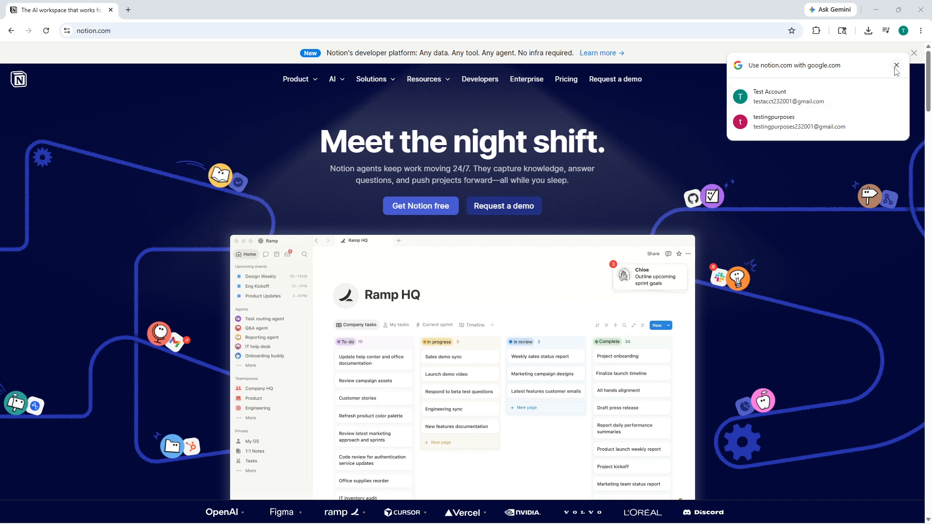
Step: Sign in to Notion with the suggested Test Account and move the New database entry to Trash
click(825, 101)
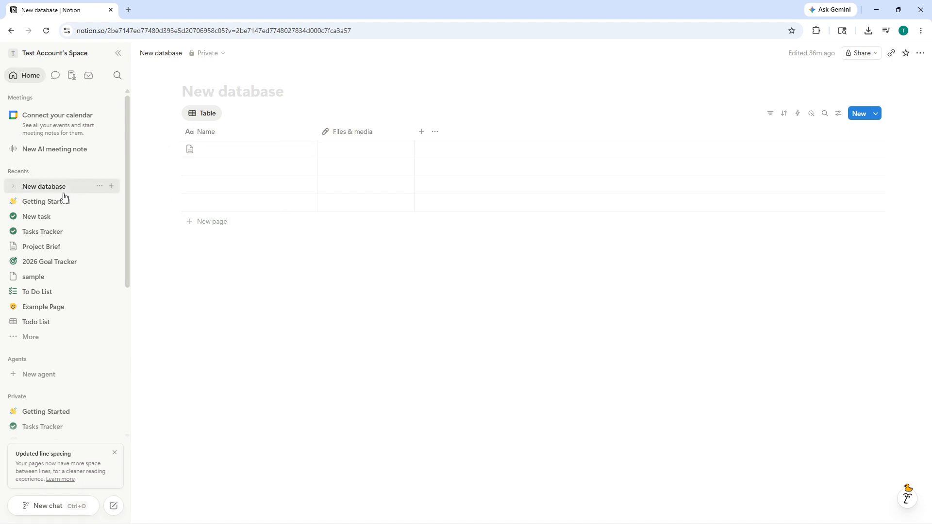
click(99, 188)
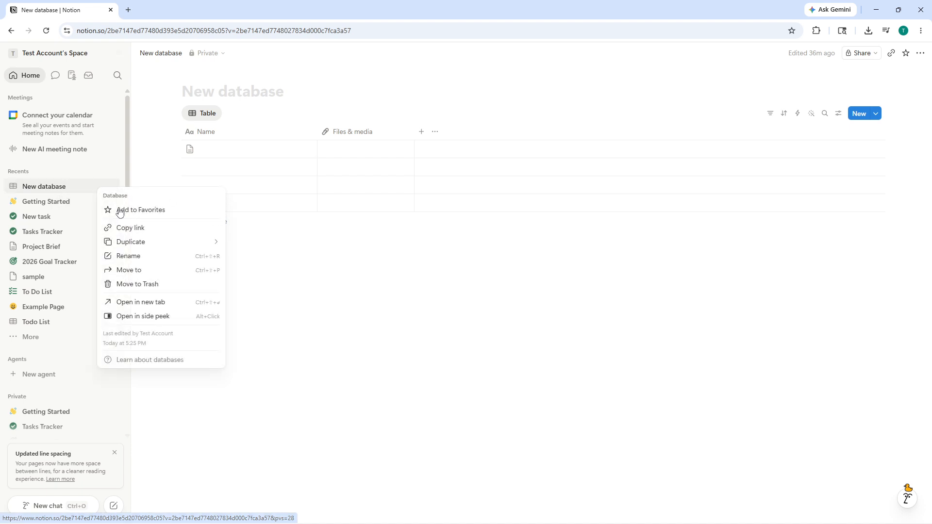
click(135, 284)
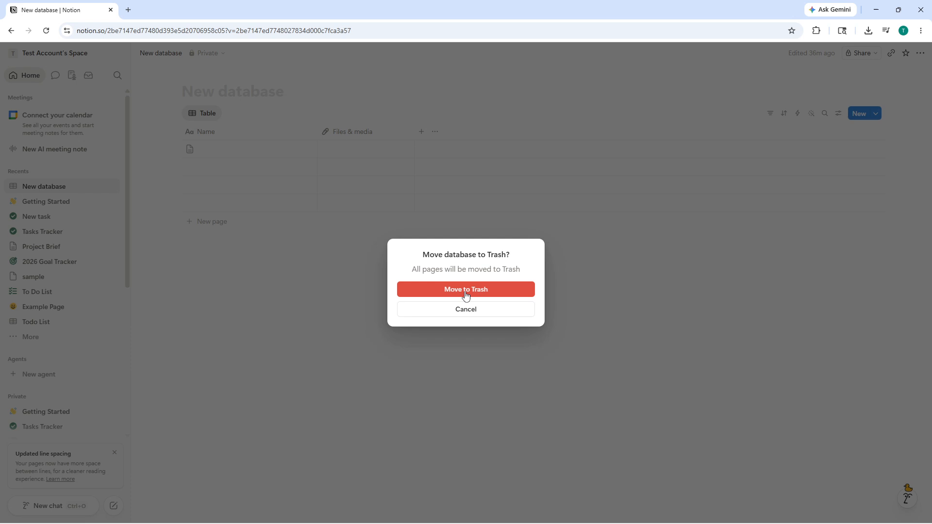
click(463, 292)
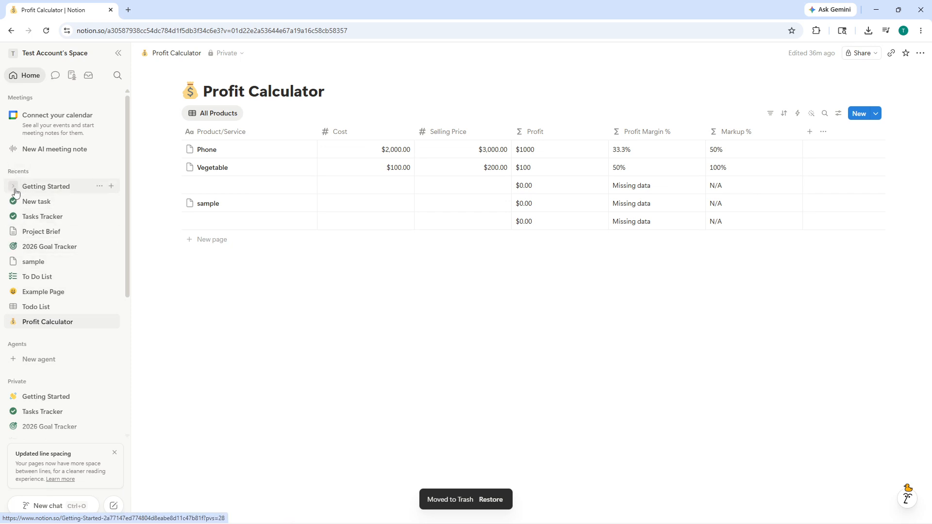
Step: Open the Project Brief page and, from there, browse the Templates section of the Marketplace
scroll(105, 412, down, 5)
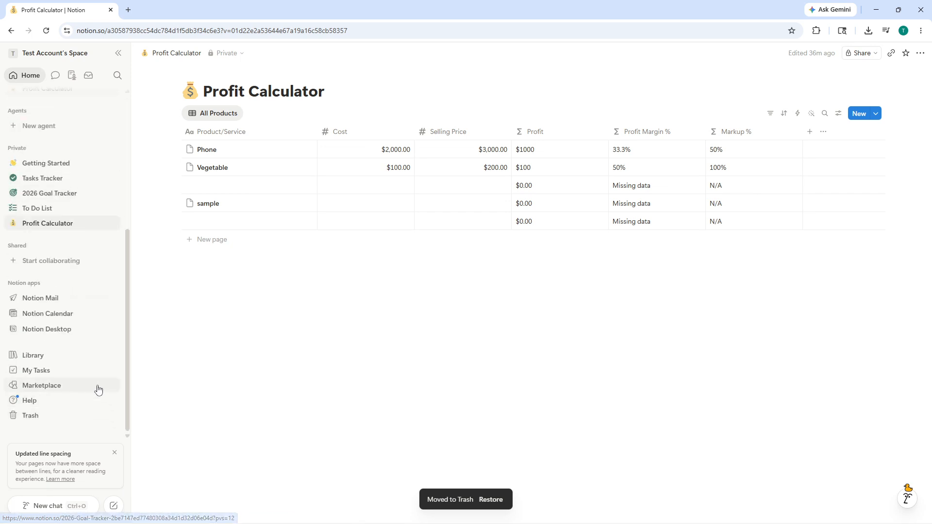
scroll(105, 339, up, 5)
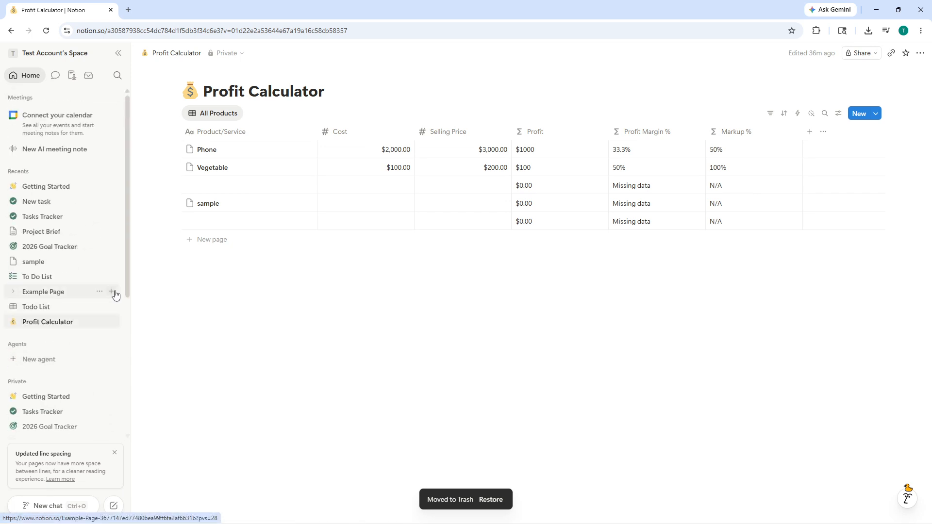
click(54, 234)
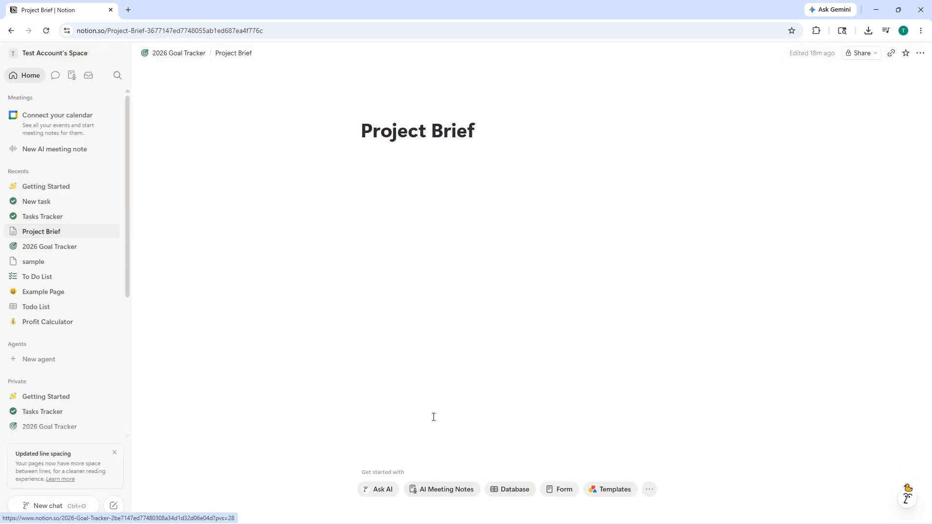
click(610, 488)
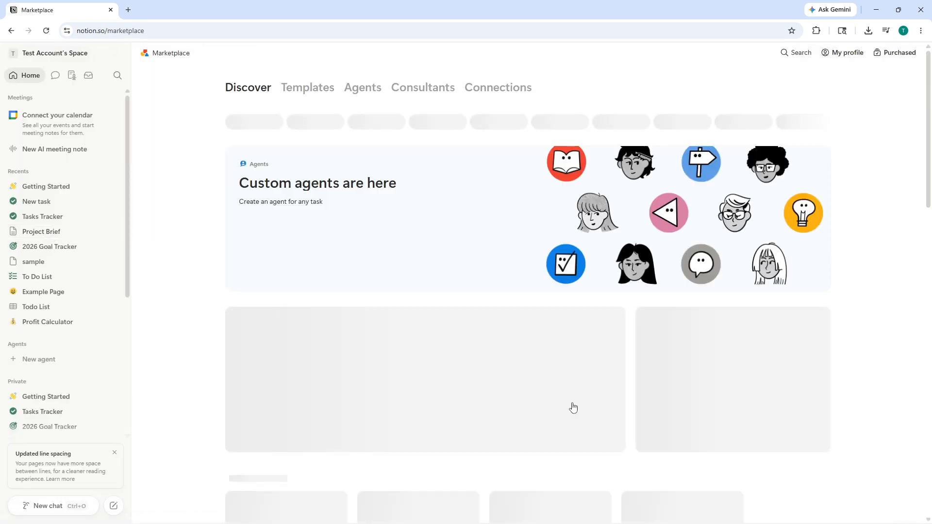
scroll(453, 275, down, 5)
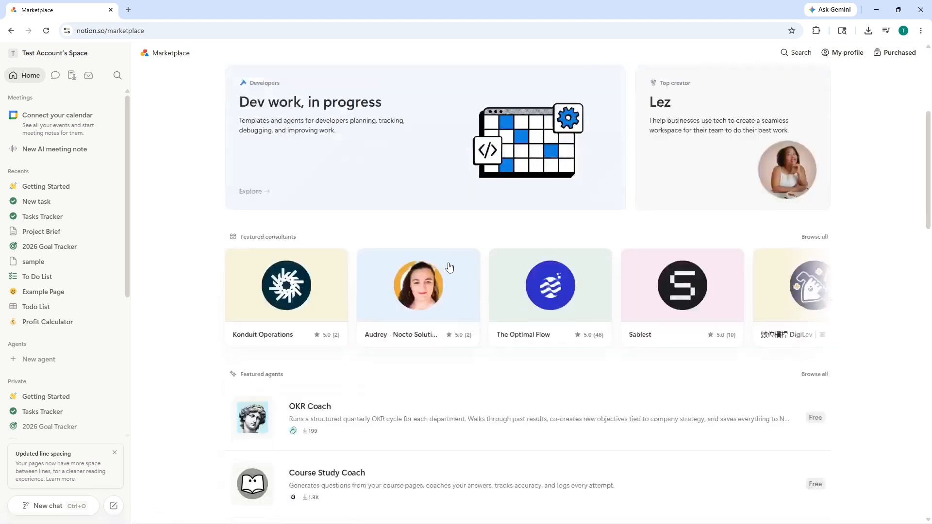
scroll(406, 223, up, 5)
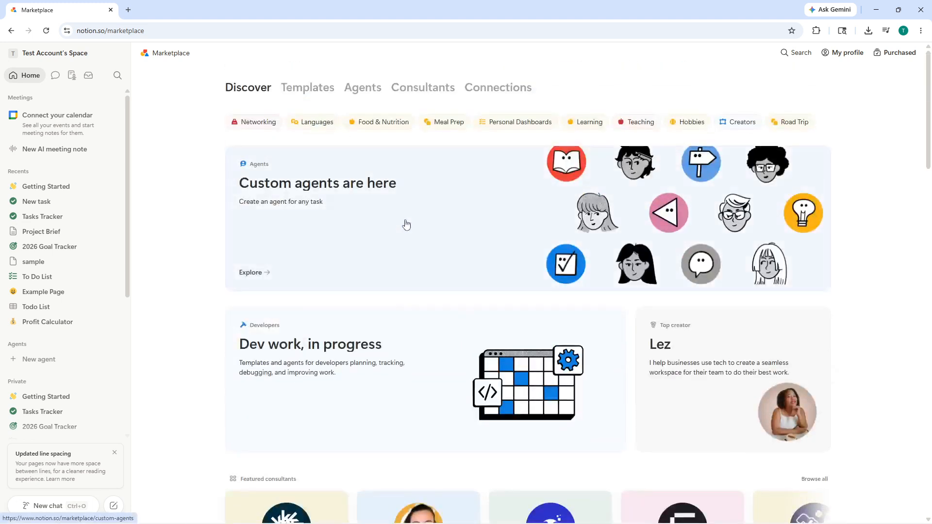
click(311, 92)
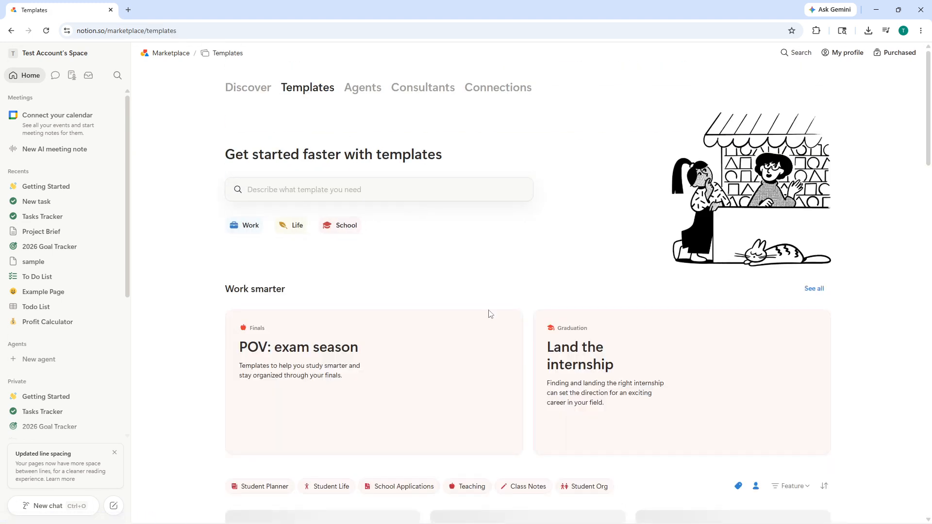
scroll(457, 291, down, 4)
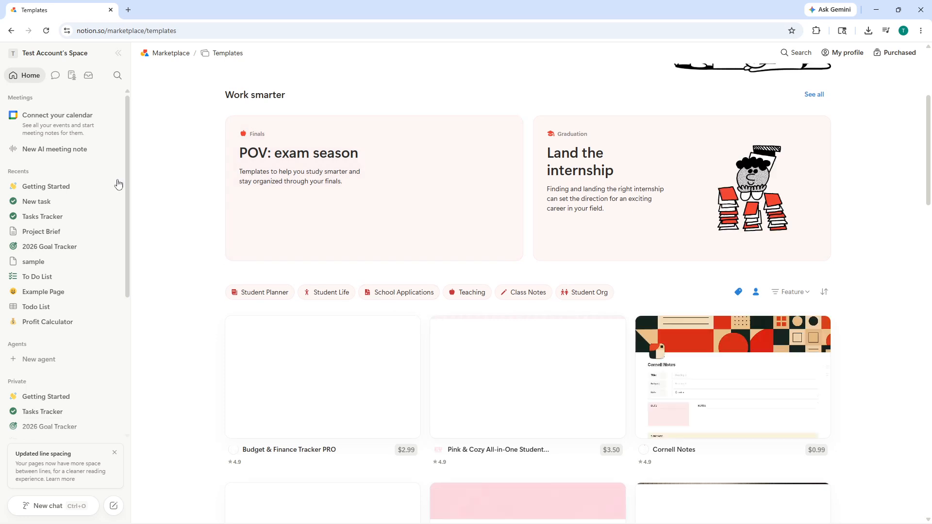
Step: Collapse the Recents section and look further through the marketplace templates
click(29, 175)
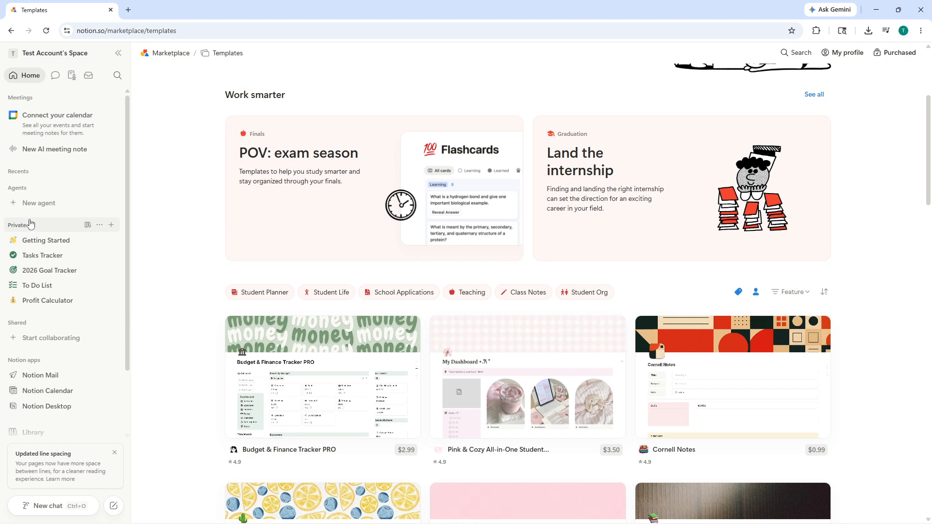
scroll(226, 226, down, 10)
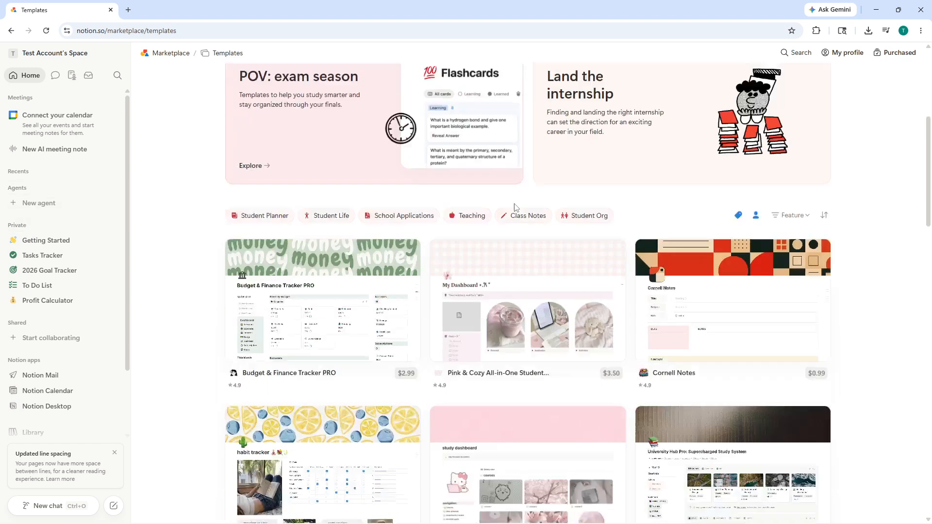
right_click(23, 77)
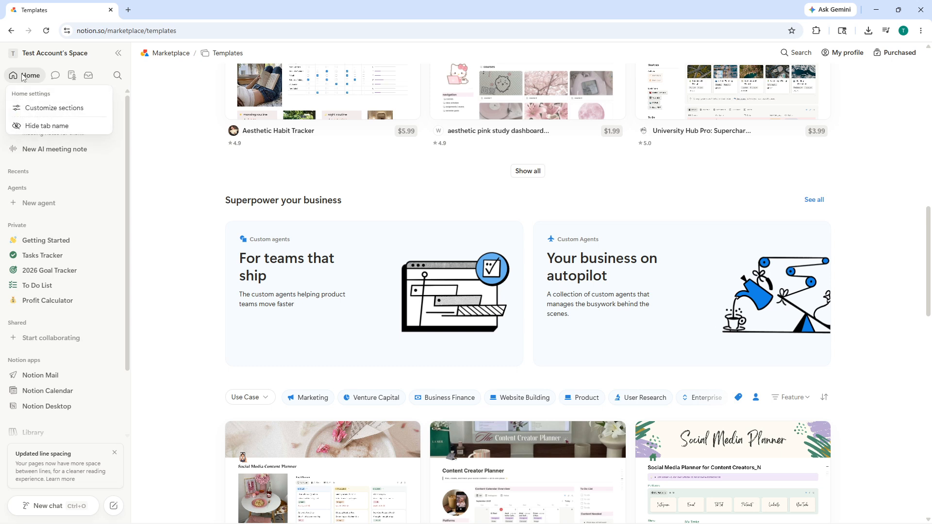
click(23, 78)
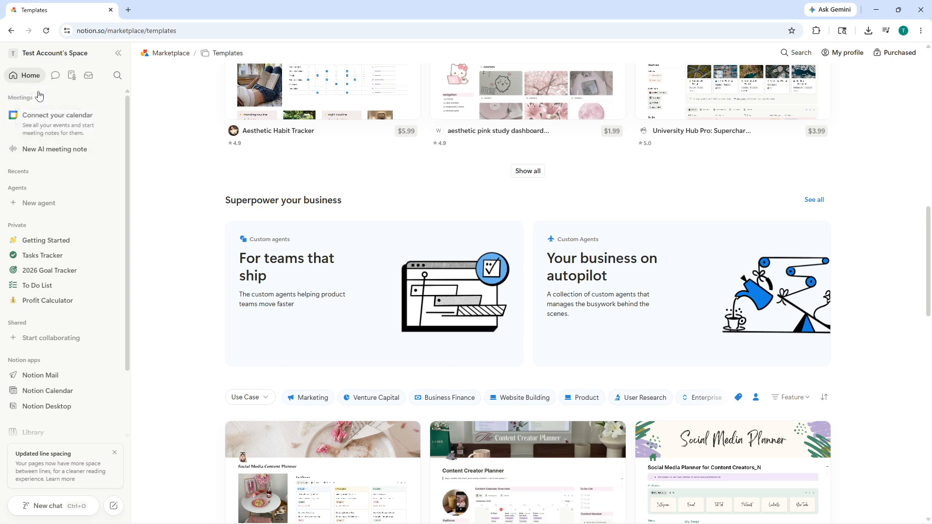
Step: Create a new private page titled "sample page"
click(116, 506)
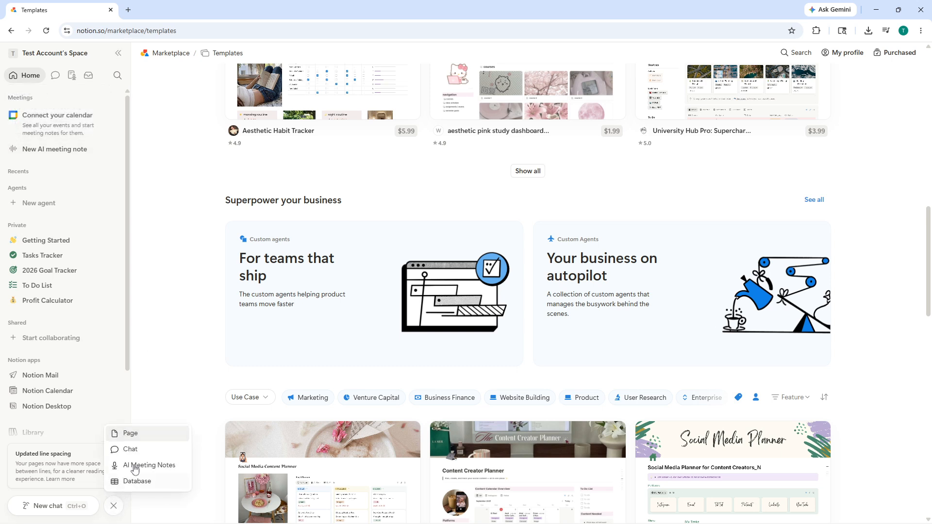
click(132, 436)
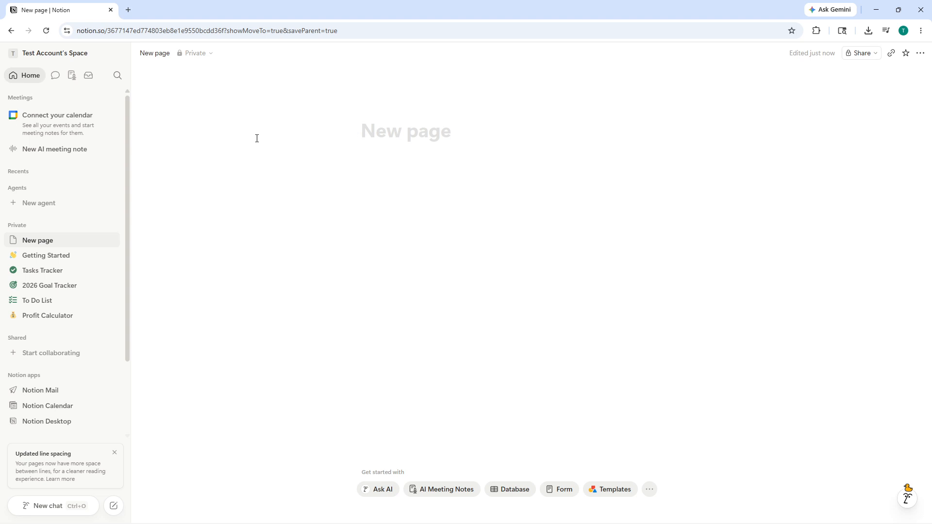
text(sam)
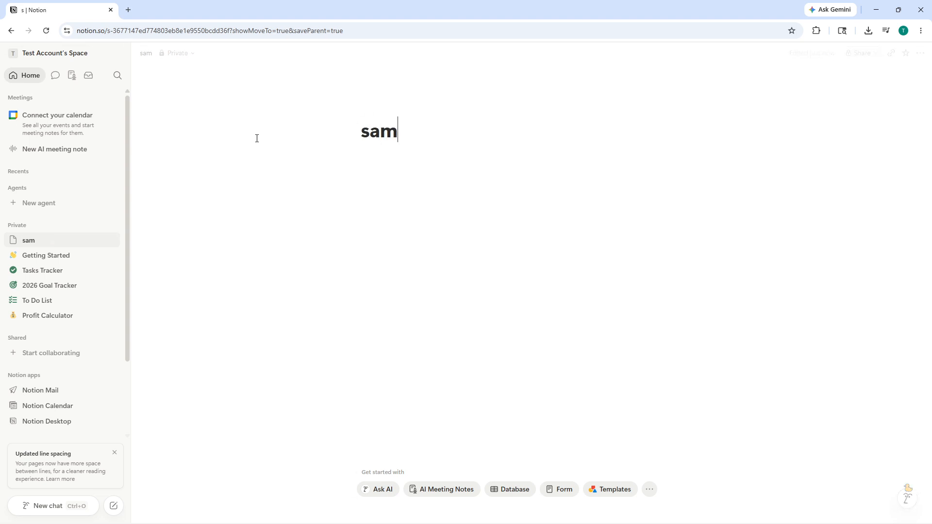
text(ple page)
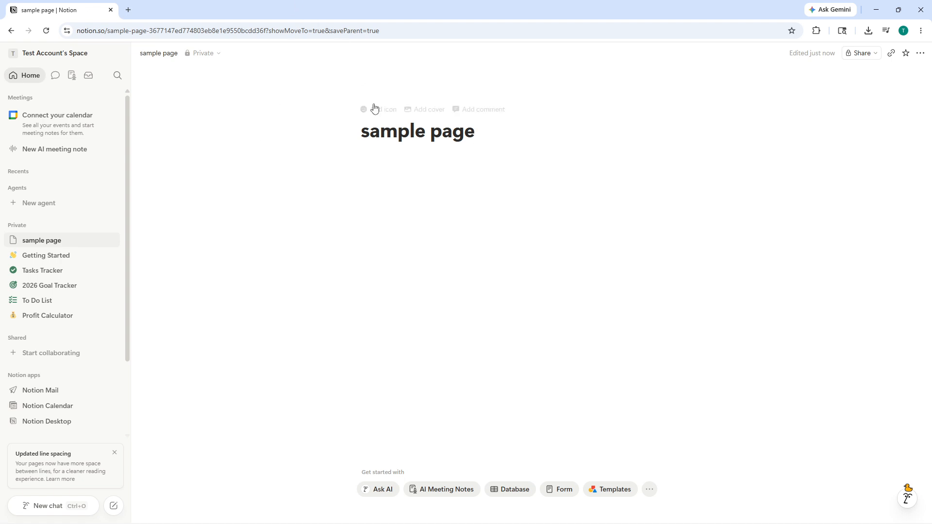
Step: Write "hello this is a new page" as the first line of the page body and start a new line
click(386, 172)
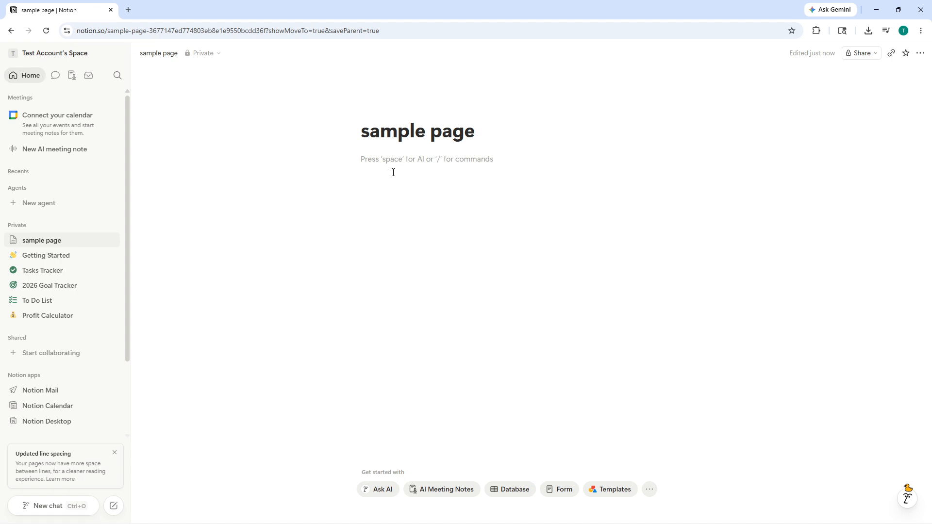
text(hello this is a new page)
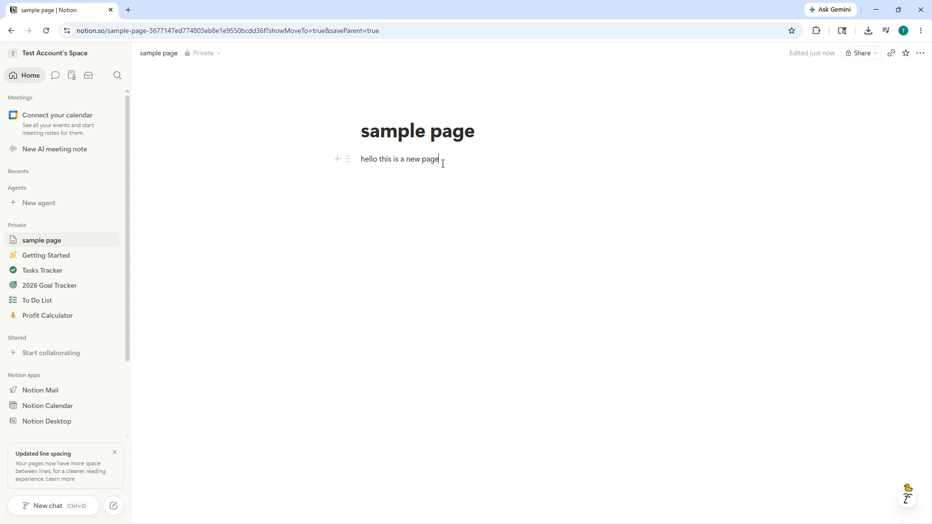
key(Return)
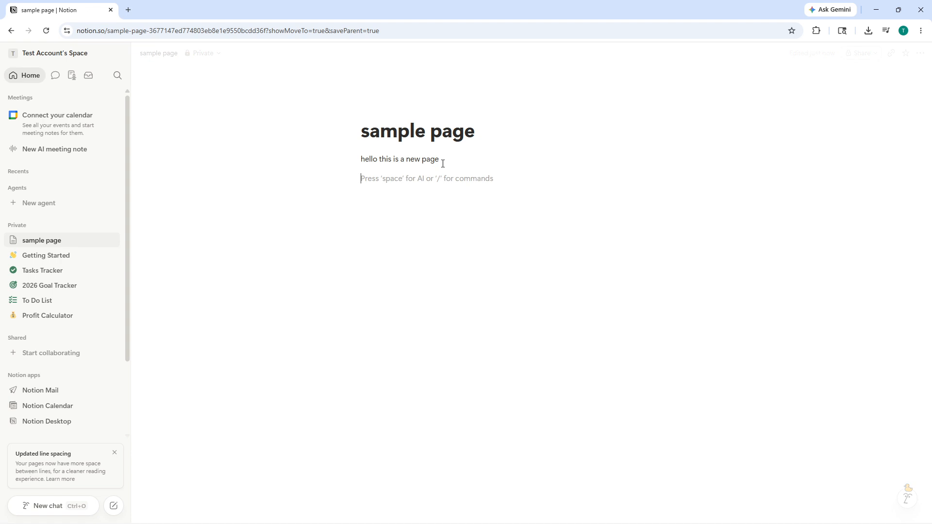
Step: Add a Heading 1 block reading "heading 1" below the first line of text
text(/)
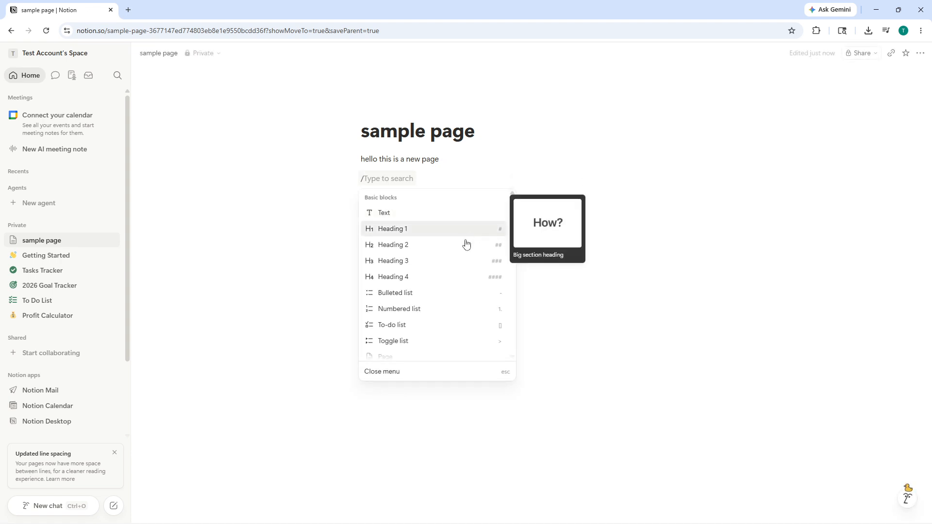
scroll(448, 303, down, 2)
scroll(457, 262, up, 3)
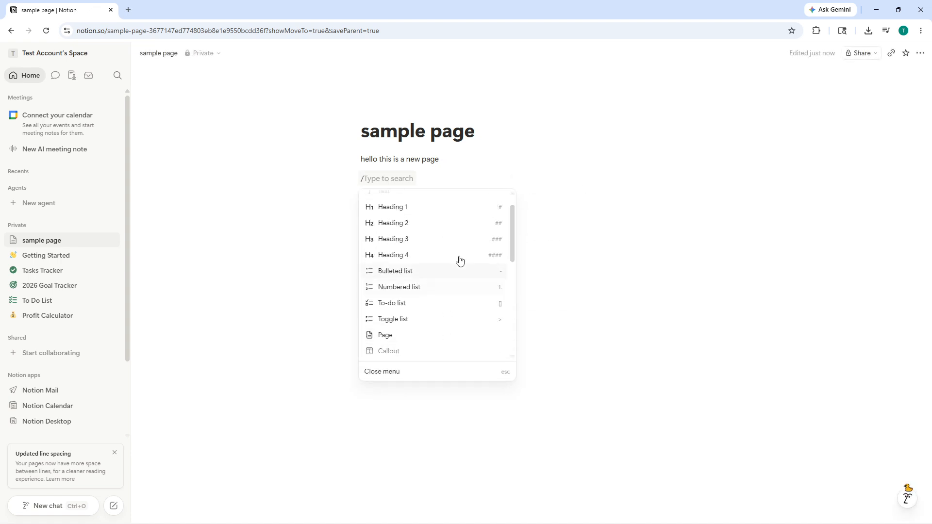
scroll(456, 242, down, 5)
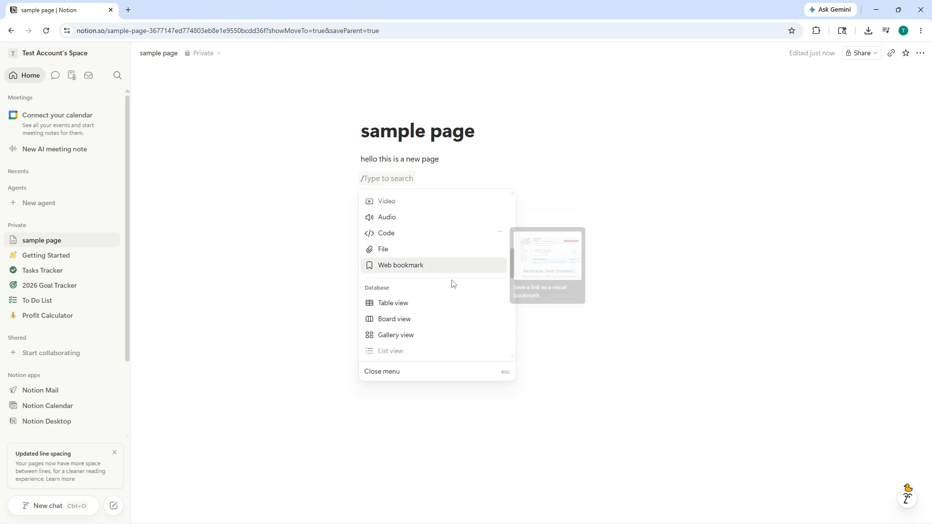
scroll(447, 270, up, 2)
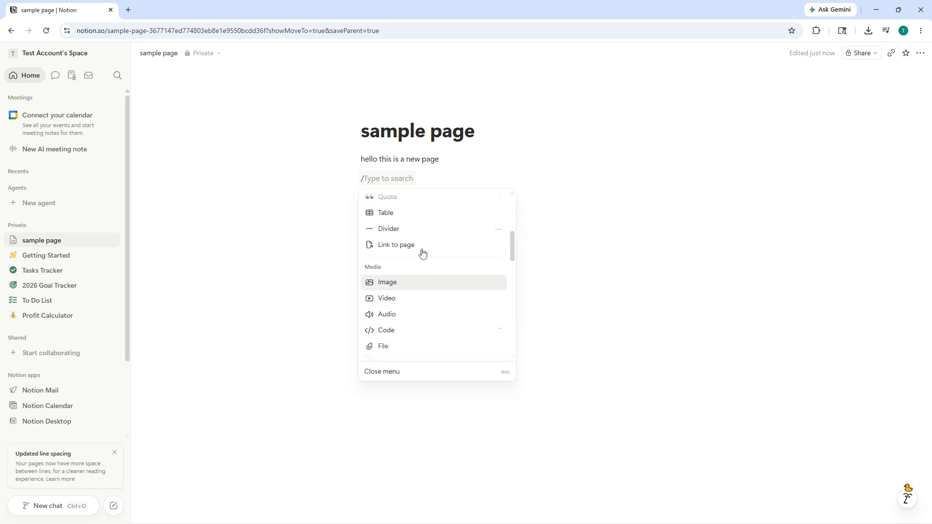
scroll(422, 253, up, 4)
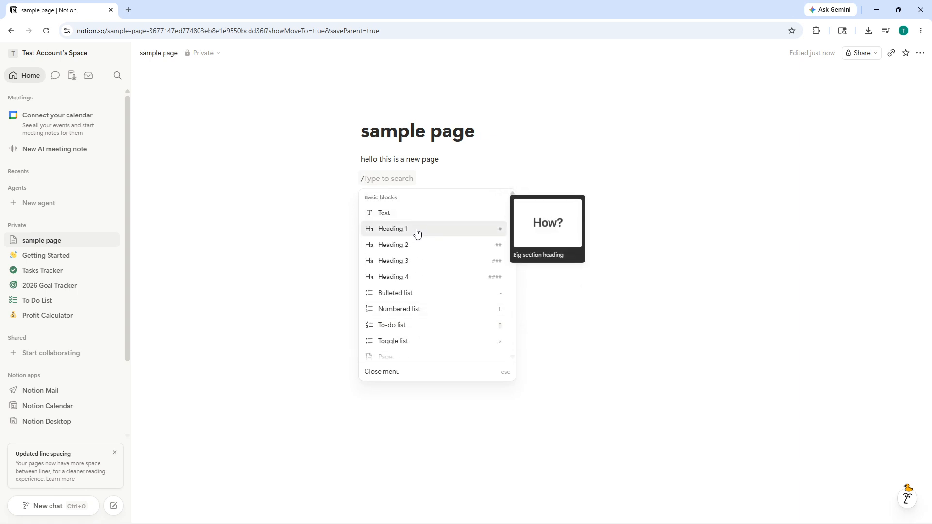
click(413, 228)
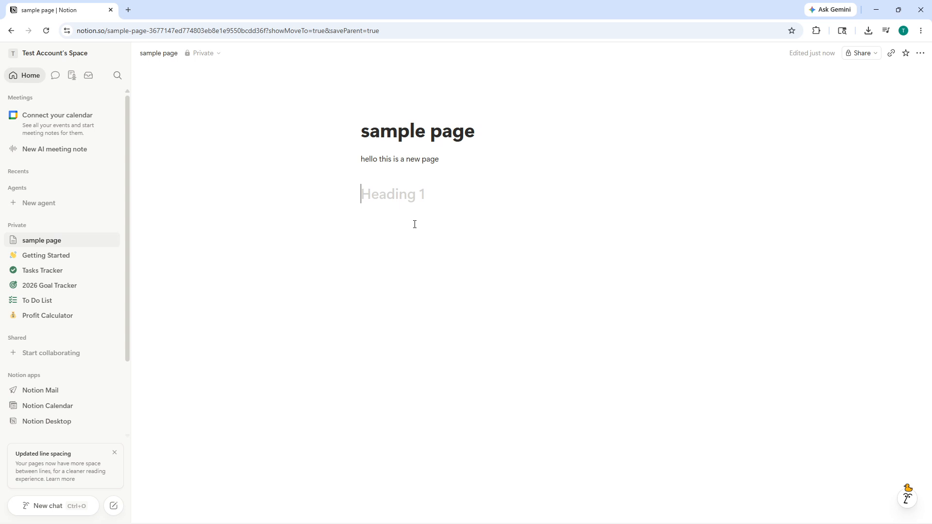
text(heading 1)
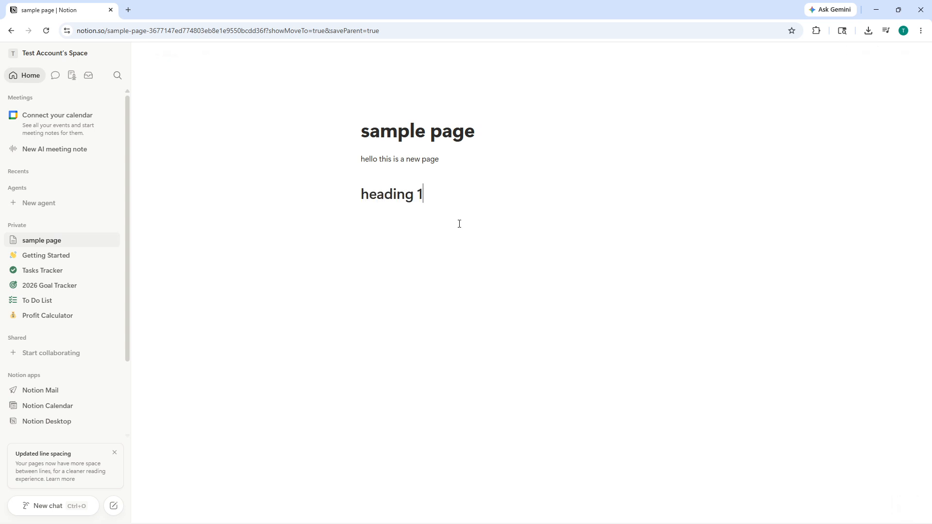
Step: Add a Heading 2 block reading "heading 2" below the first heading
key(Return)
text(/)
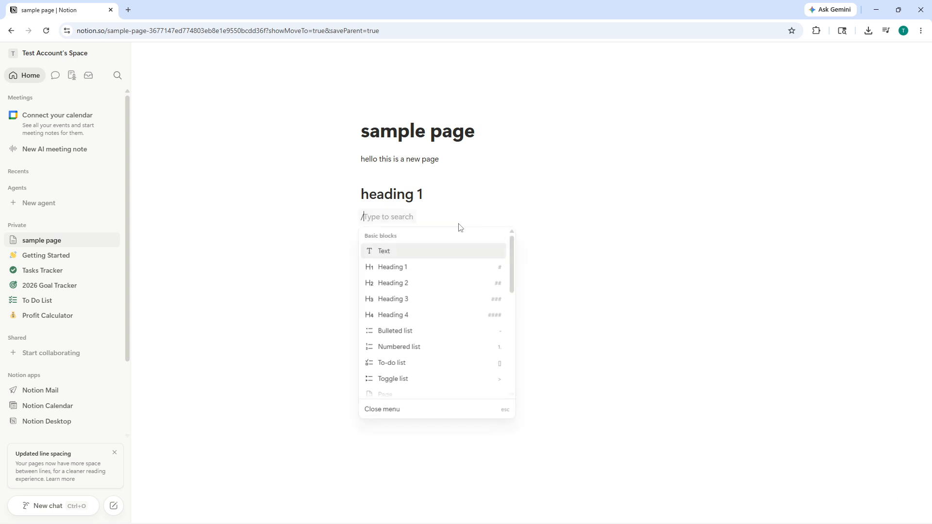
click(408, 284)
text(headfi)
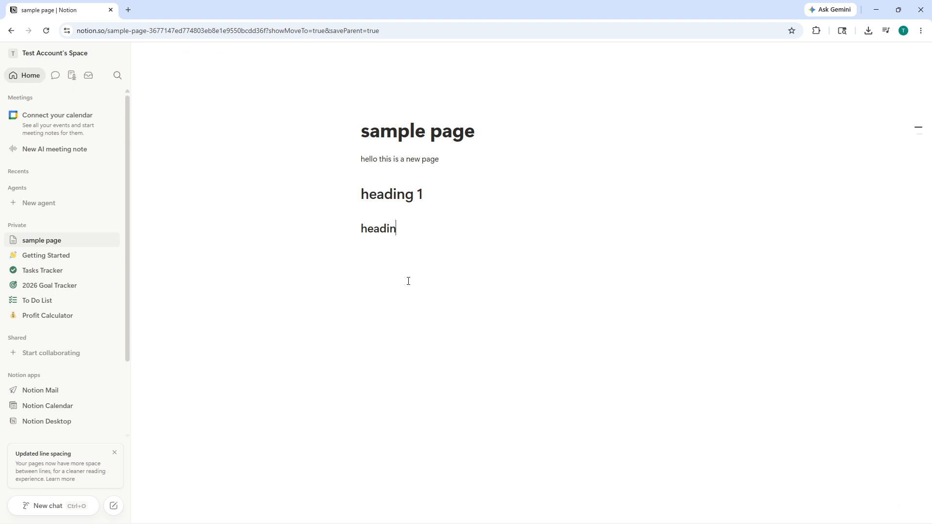
text(2)
Step: Insert a simple table block with three columns and three rows directly below heading 2
key(Return)
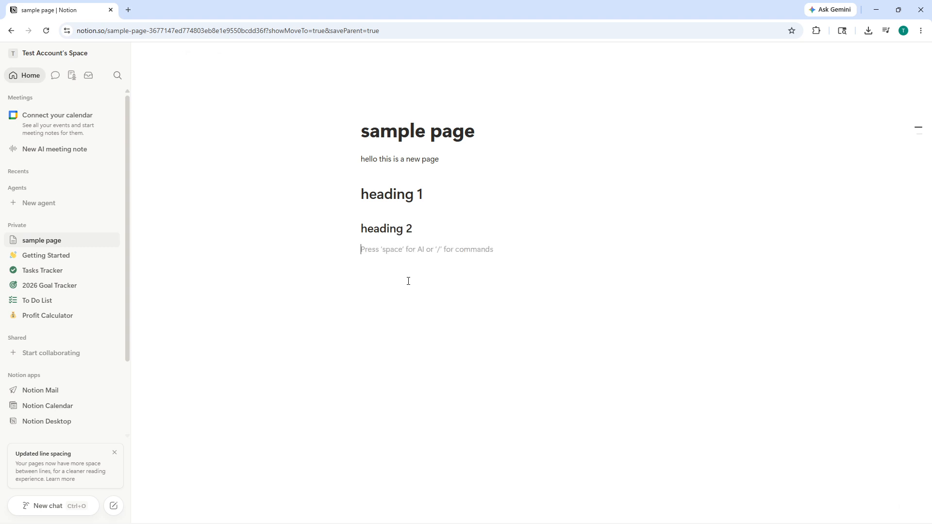
text(/)
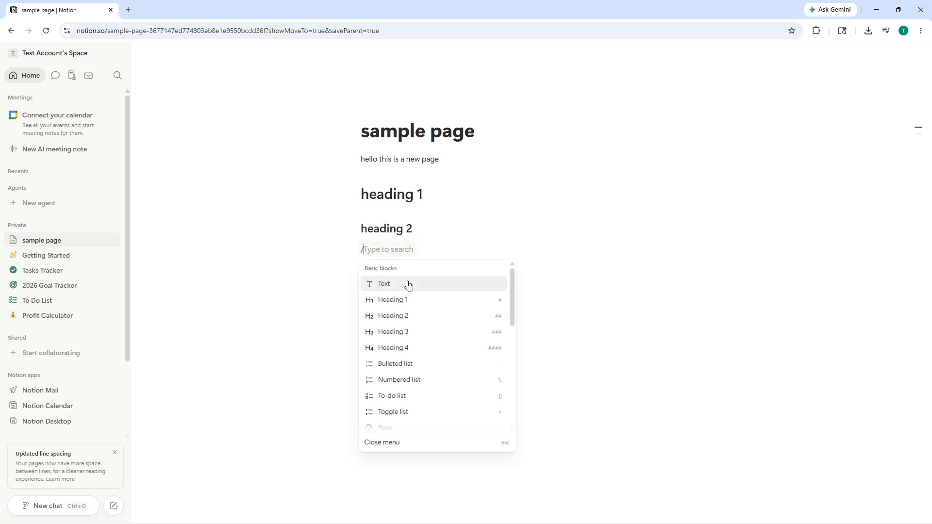
text(table)
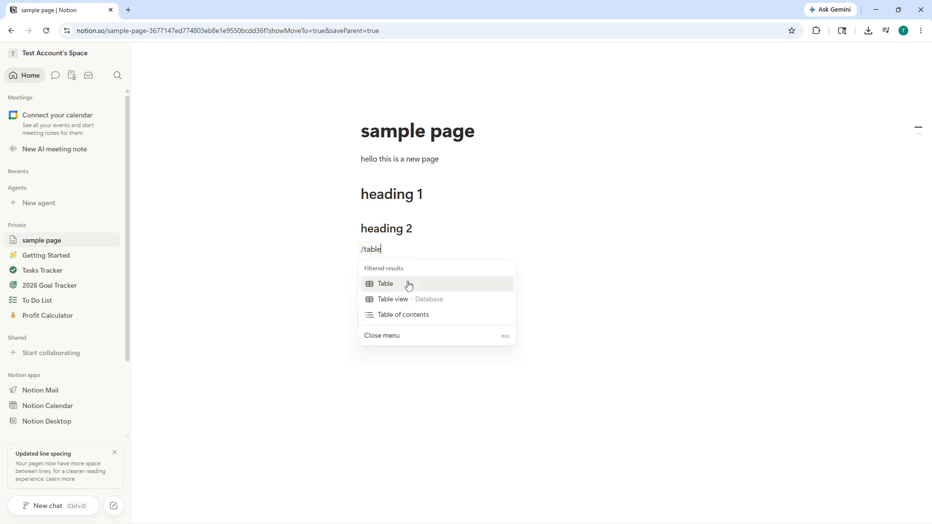
click(409, 285)
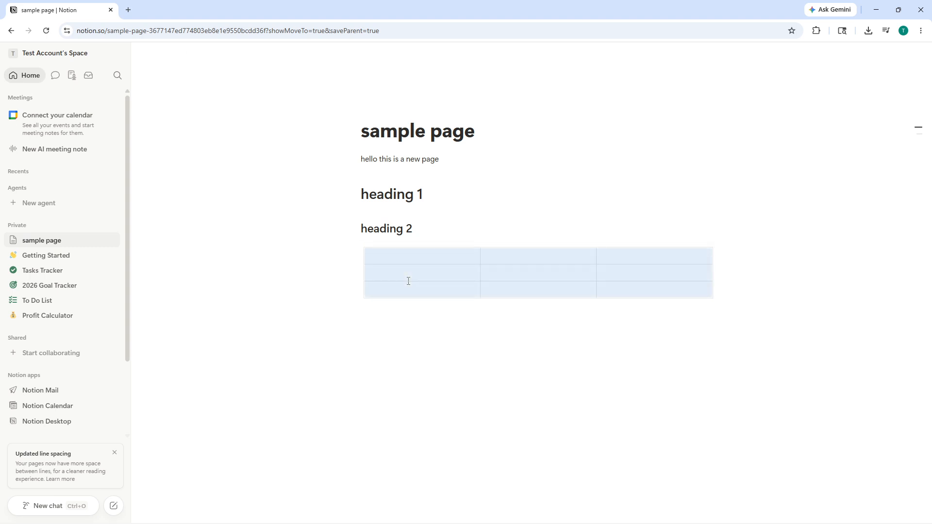
click(435, 257)
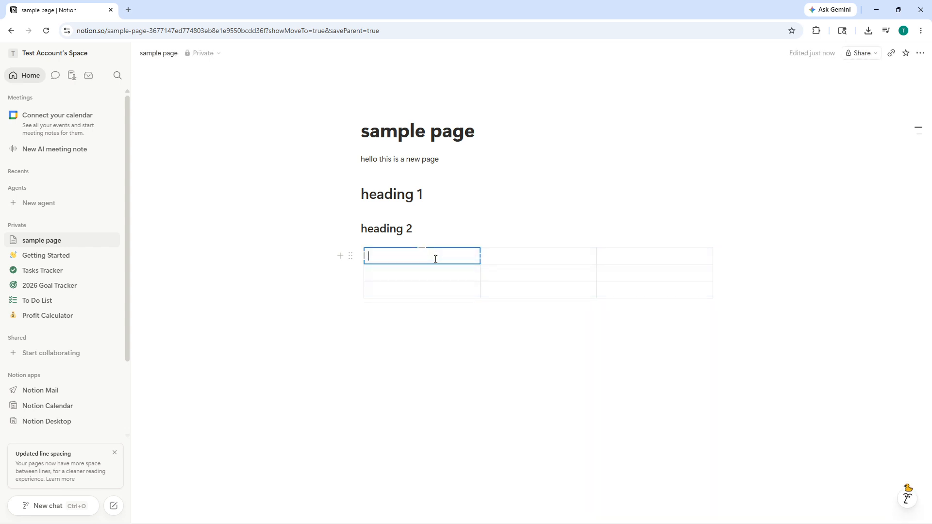
click(475, 355)
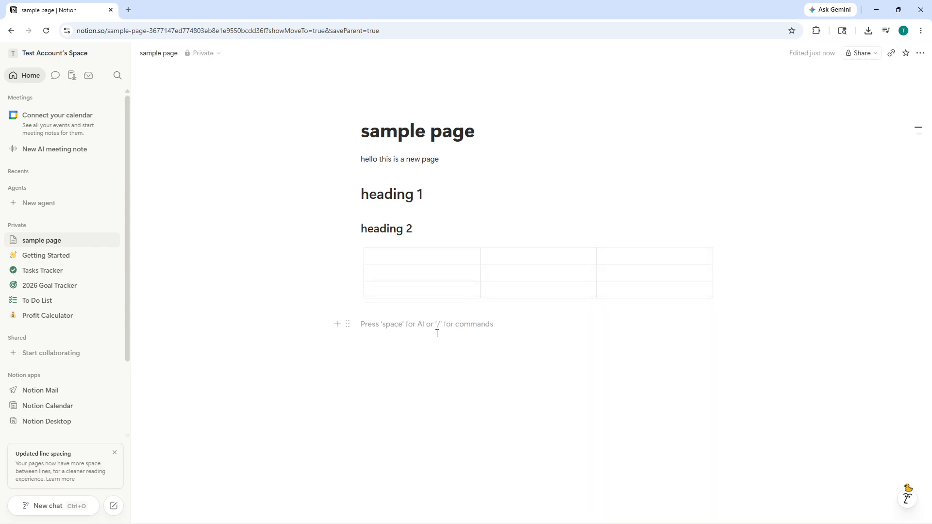
click(525, 243)
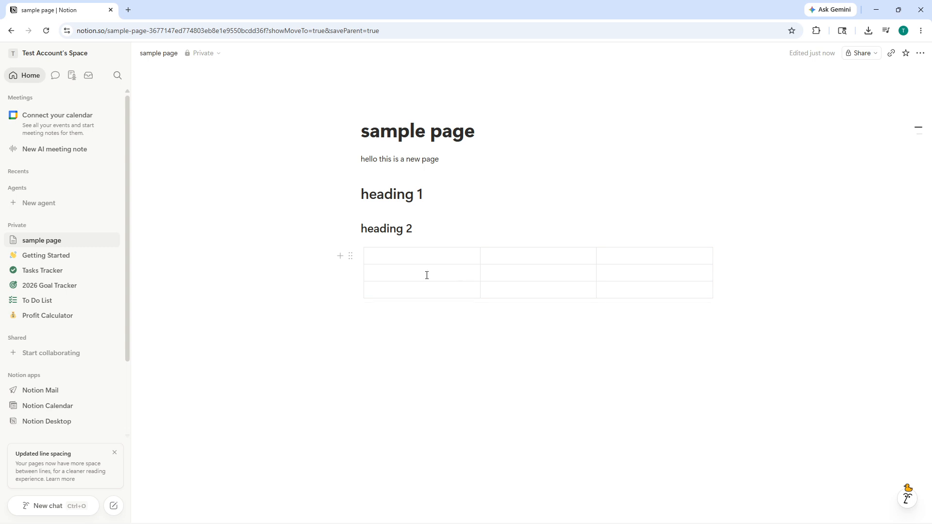
Step: Add a to-do list below the table with three first names as unchecked items, followed by an empty item
click(406, 318)
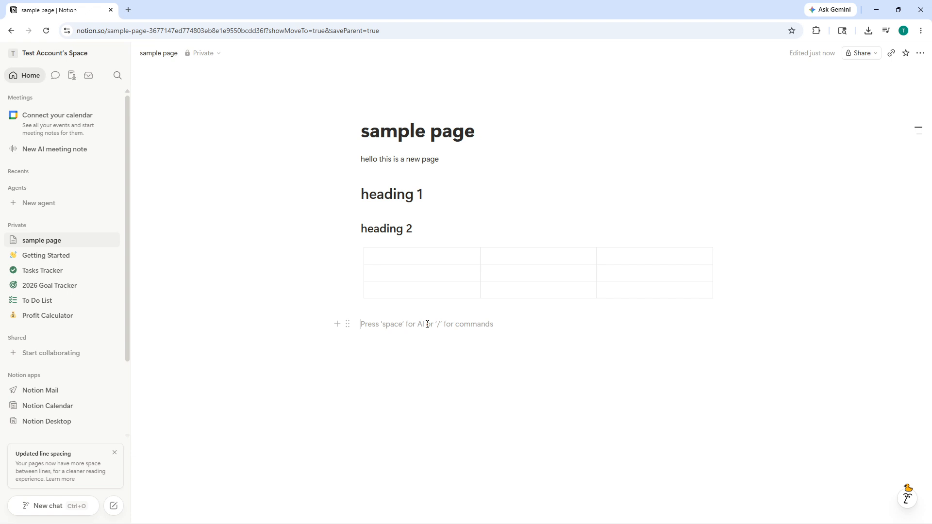
text(/todo)
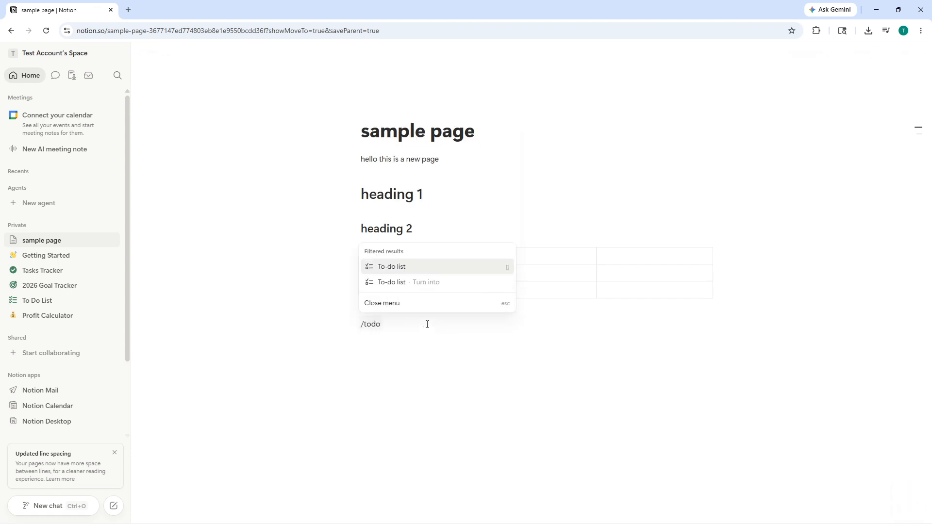
key(Return)
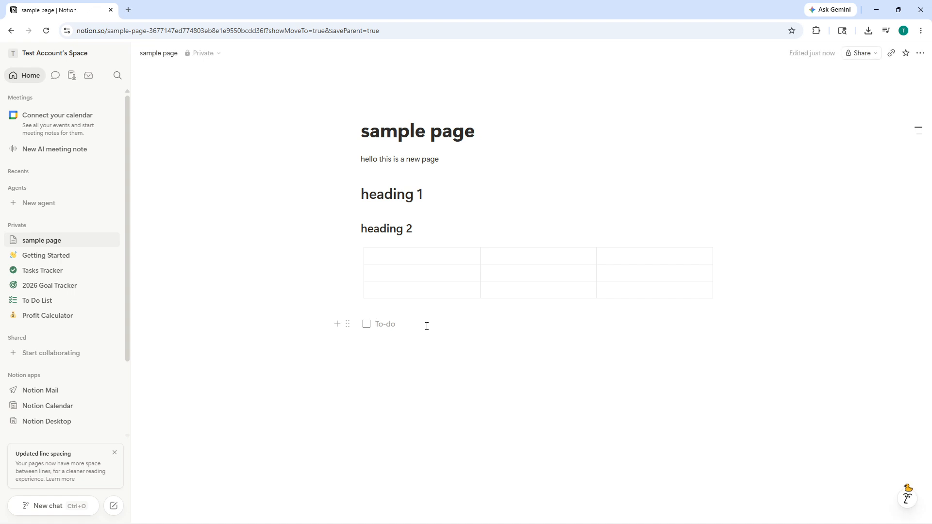
text(john)
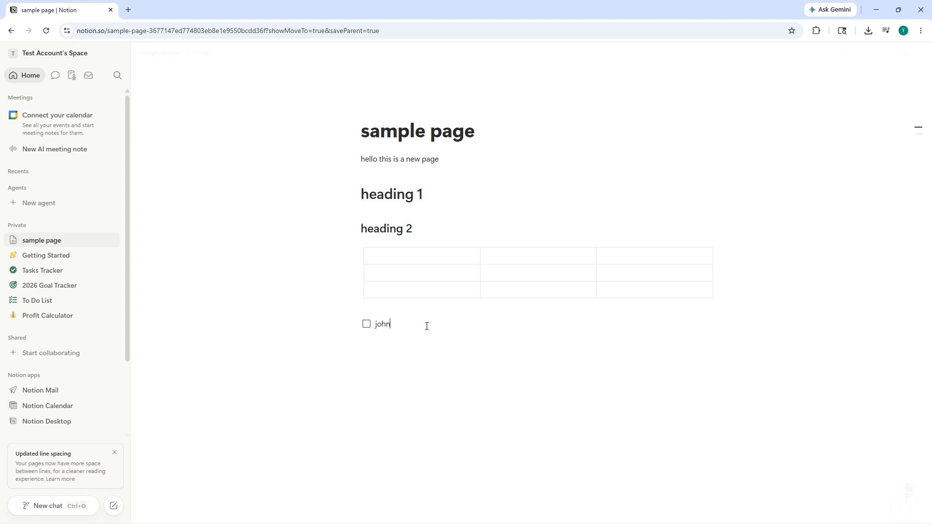
key(Return)
text(ryan)
key(Return)
text(mark)
key(Return)
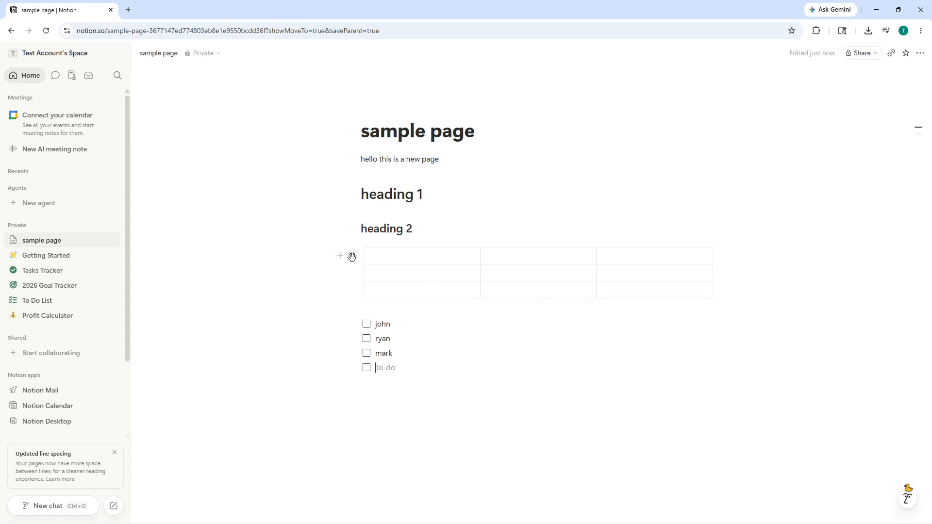
Step: Reorder the blocks so both headings come before the first text line and the table sits below the to-do list
drag(351, 256, 362, 397)
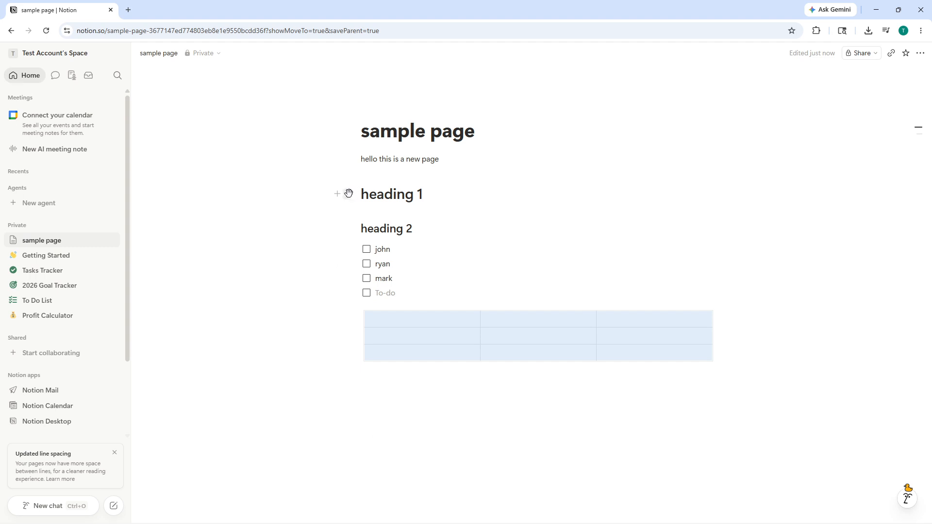
drag(348, 194, 349, 151)
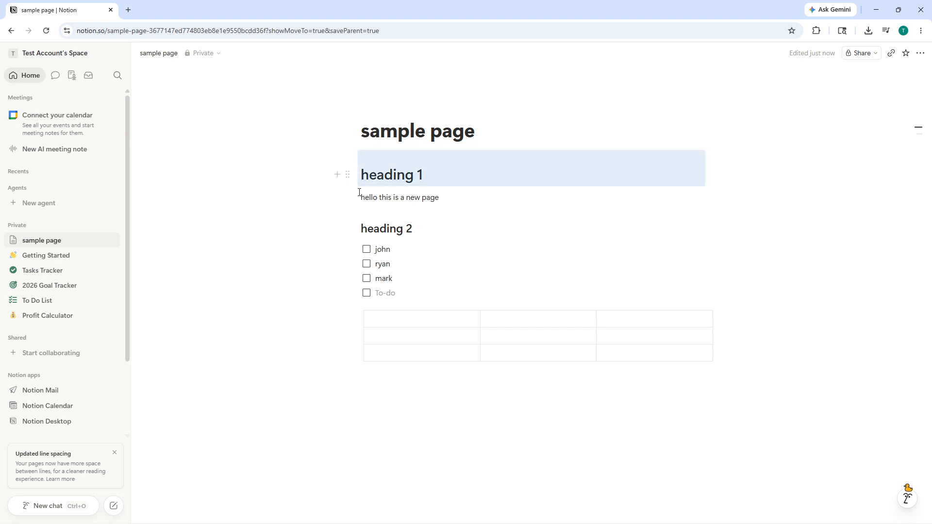
click(435, 240)
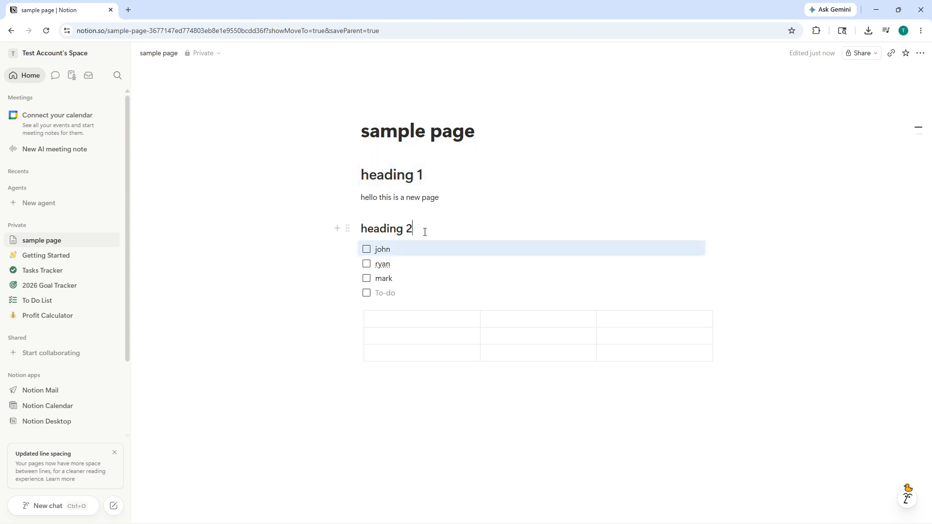
drag(348, 229, 349, 184)
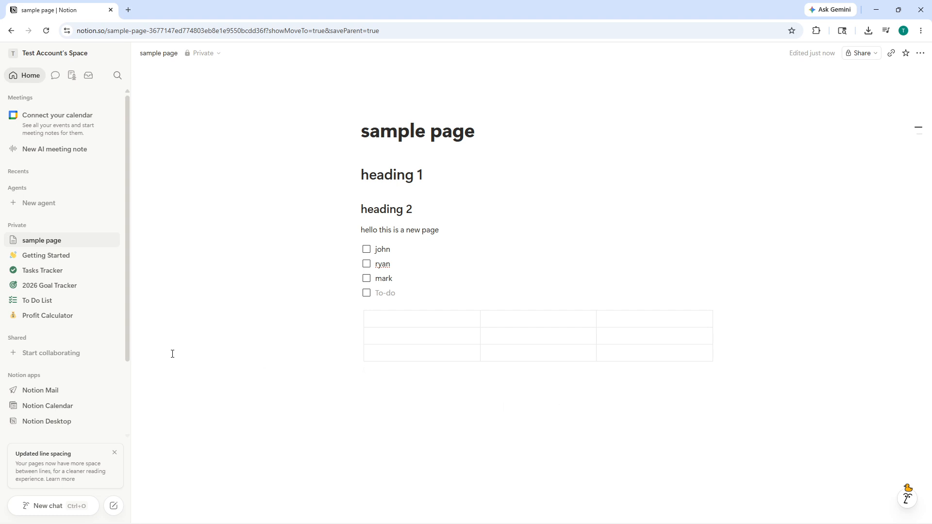
click(408, 392)
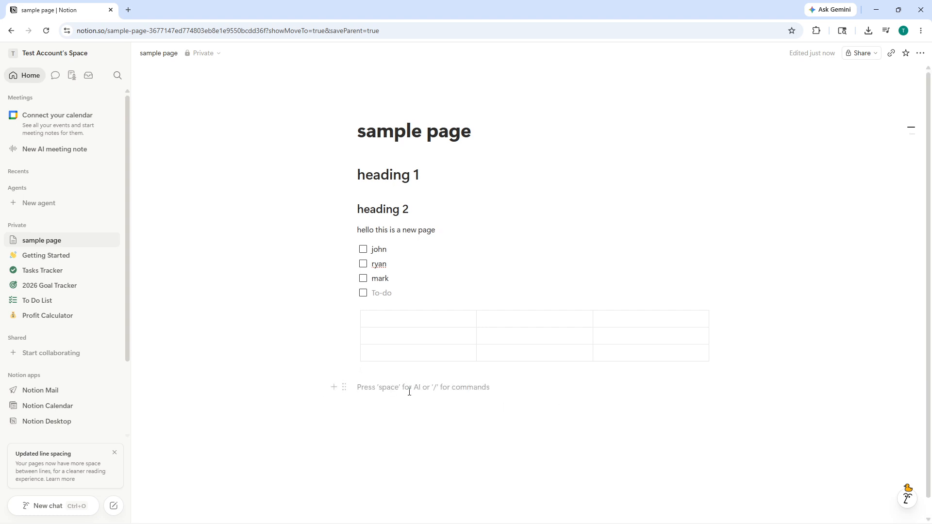
text(/tem)
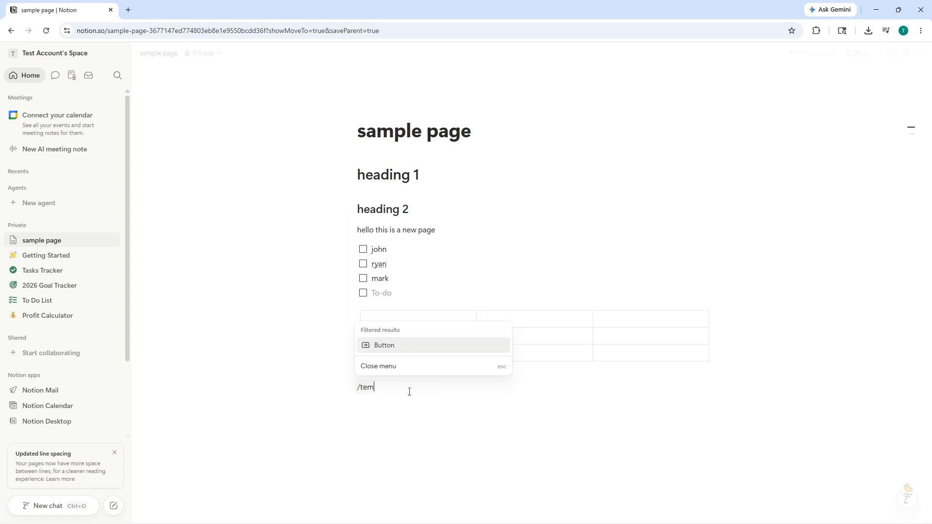
key(BackSpace)
key(BackSpace)
key(BackSpace)
key(BackSpace)
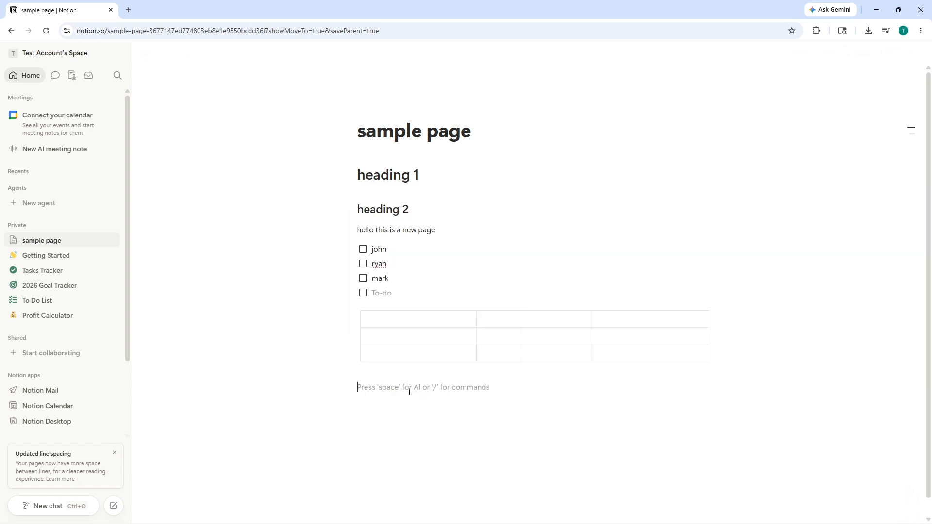
key(BackSpace)
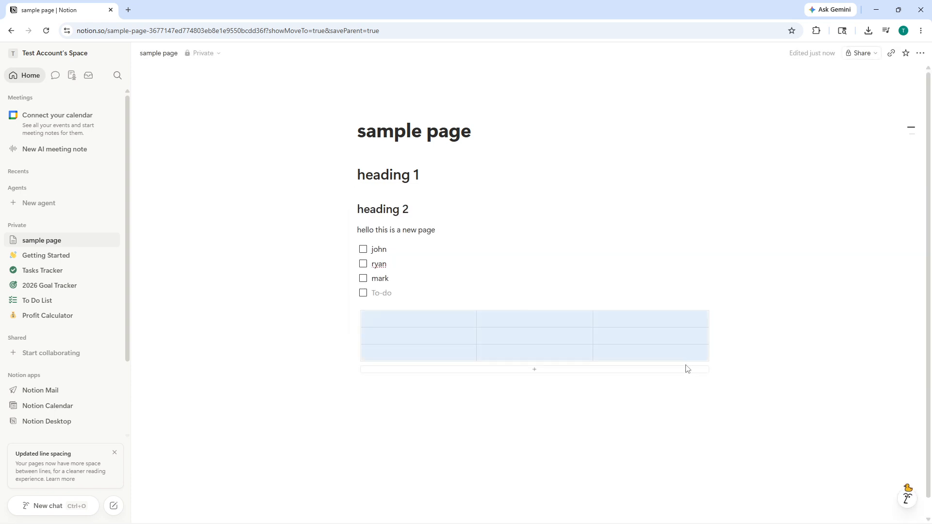
click(922, 55)
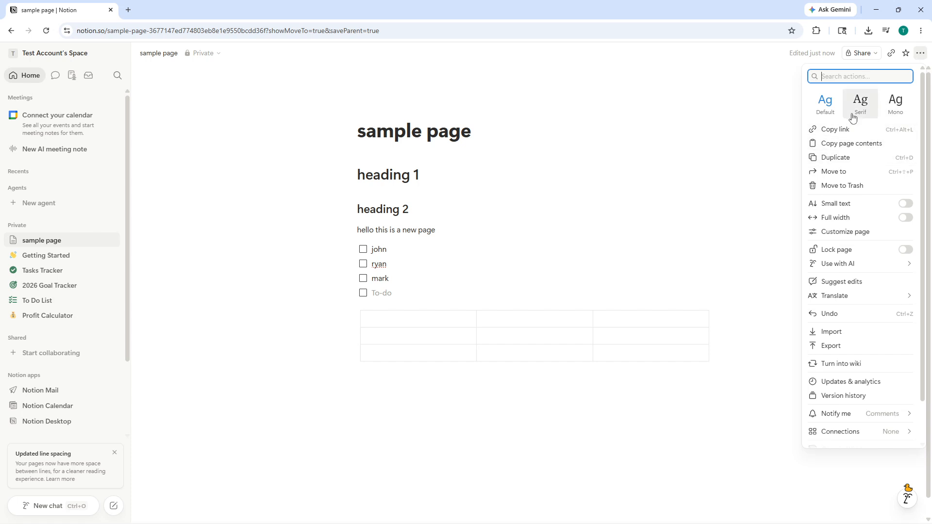
scroll(852, 245, down, 1)
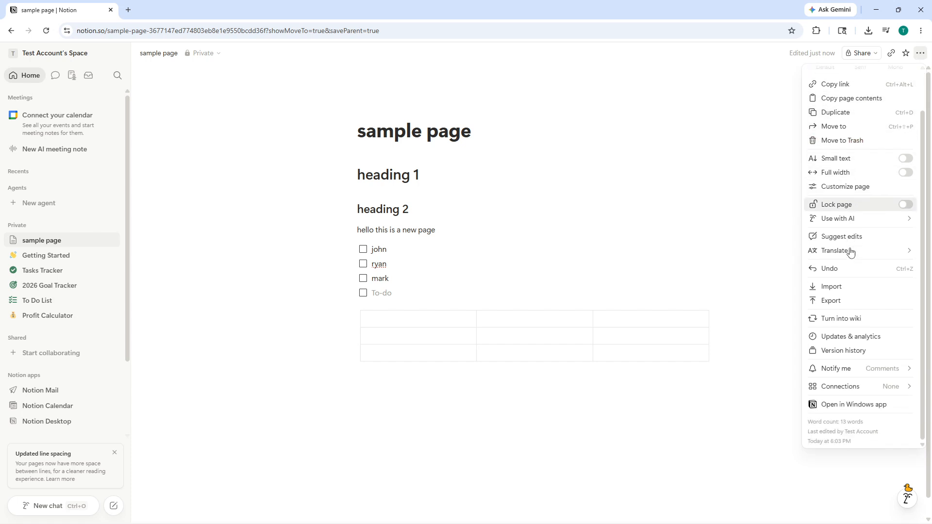
mouse_move(836, 369)
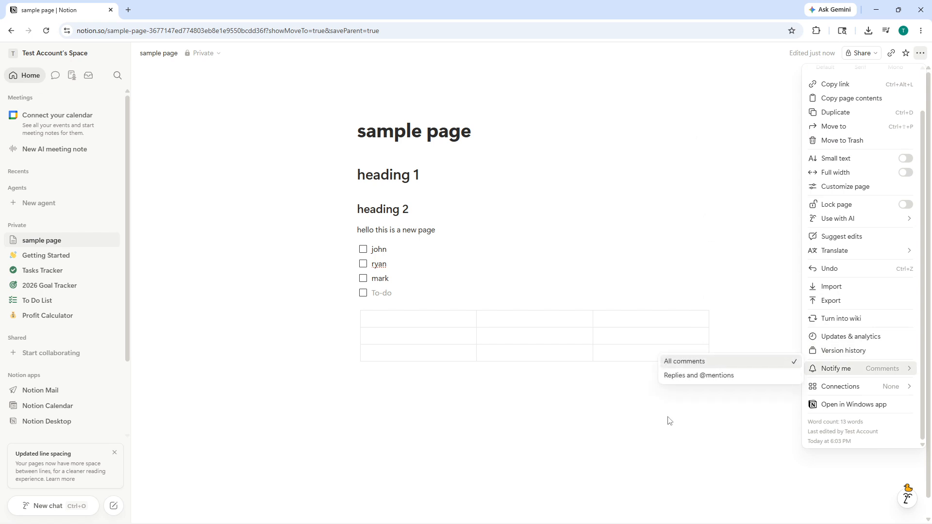
click(613, 442)
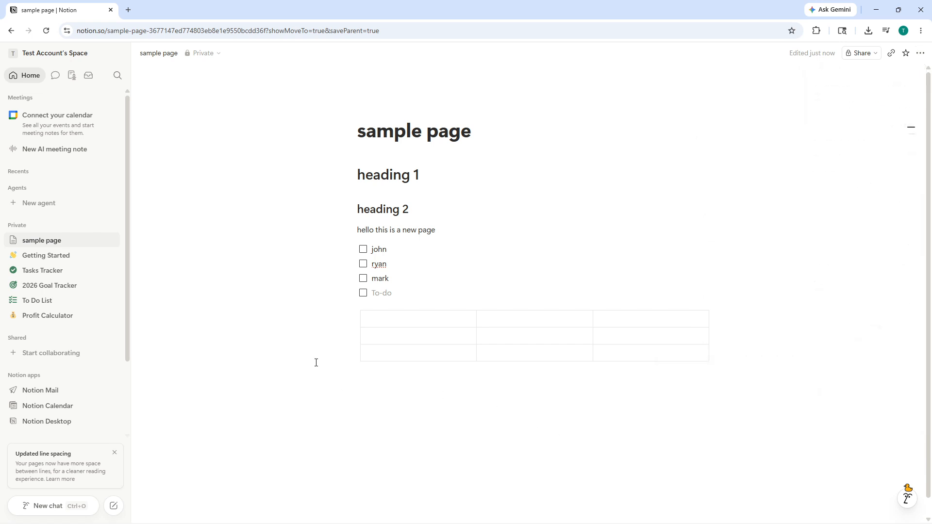
Step: Search the workspace for "te" and open the Templates result to view the marketplace
click(116, 76)
text(te)
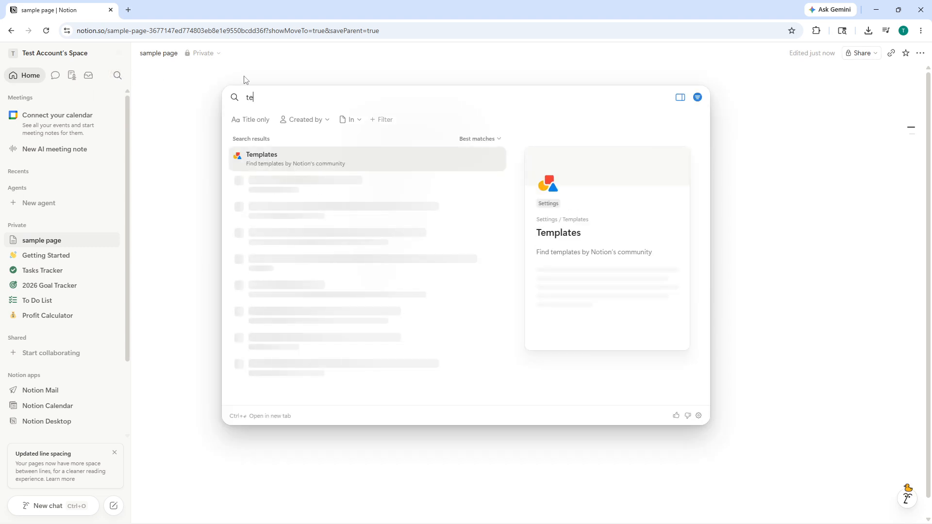
click(304, 161)
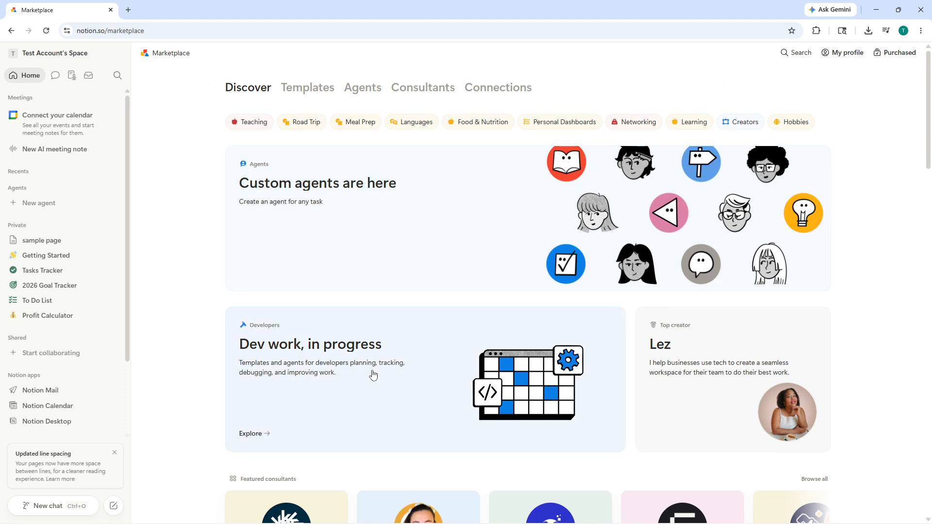
Step: Return to the sample page and set its general sharing access to "Anyone on the web with link"
click(51, 242)
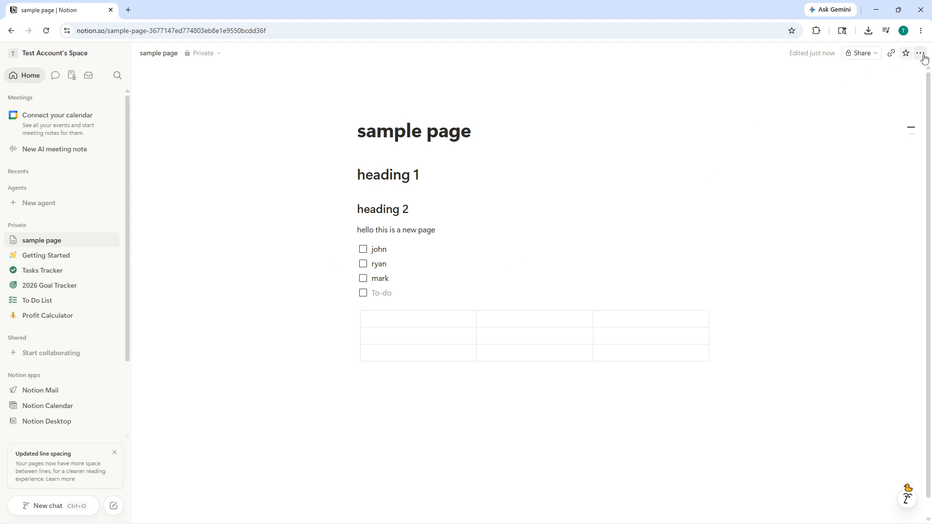
click(875, 56)
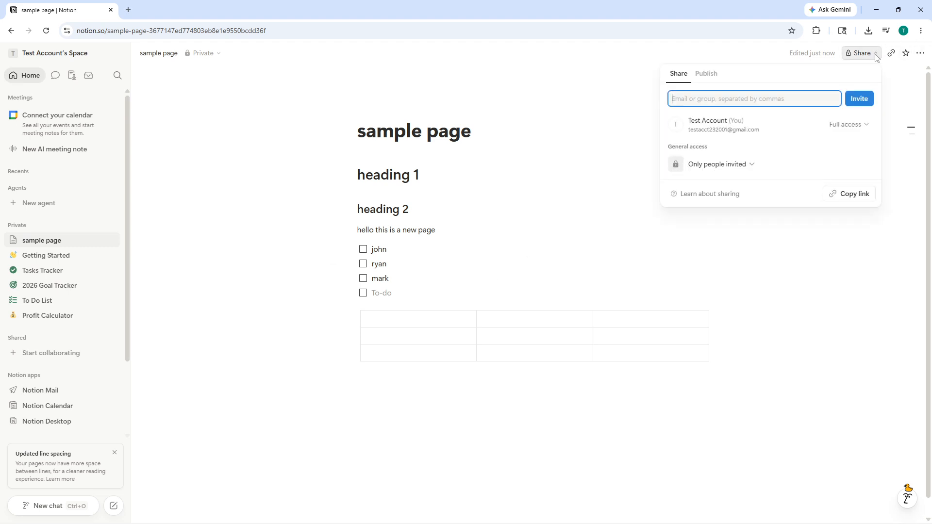
click(847, 127)
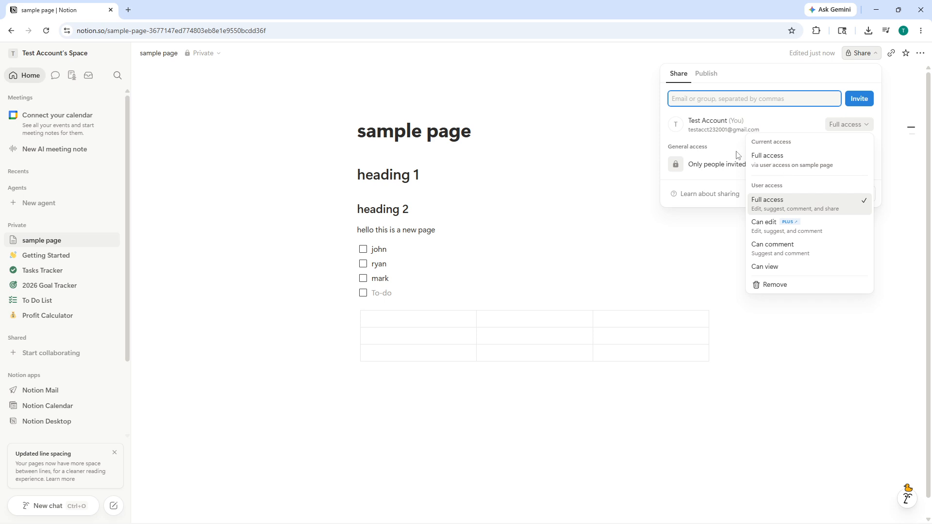
click(833, 86)
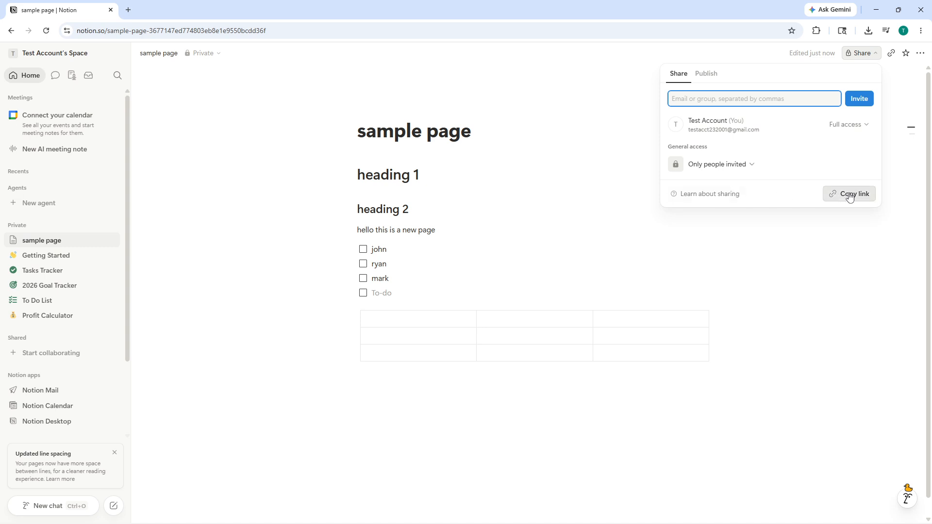
click(742, 166)
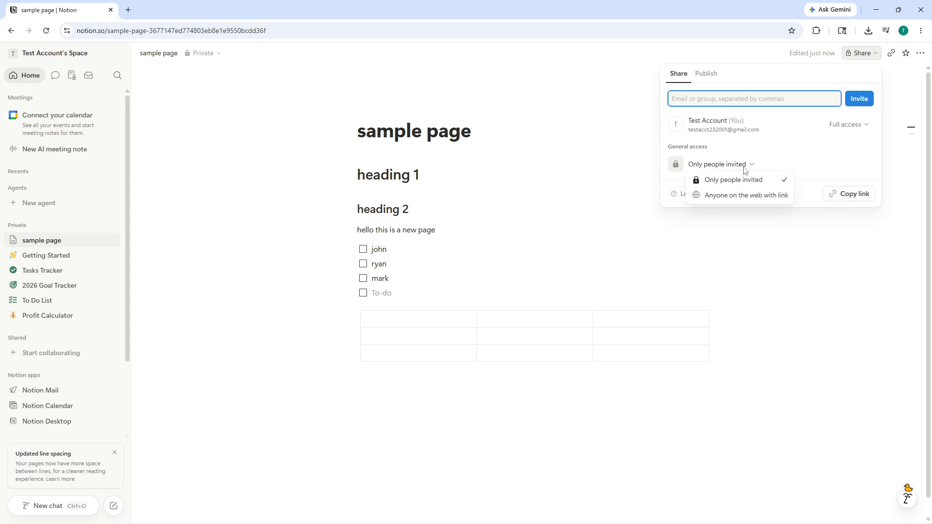
click(739, 196)
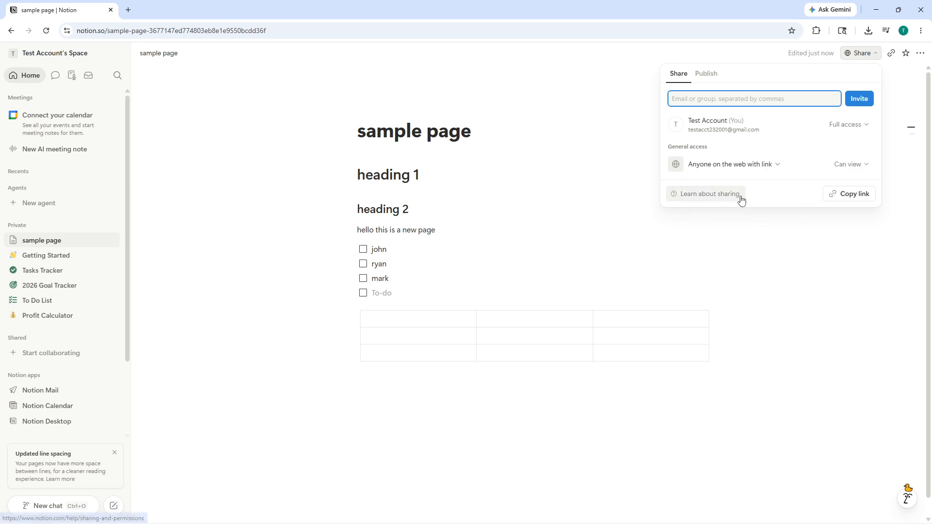
Step: Check the permission levels available to link visitors without changing them, and copy the sample page's share link
click(852, 165)
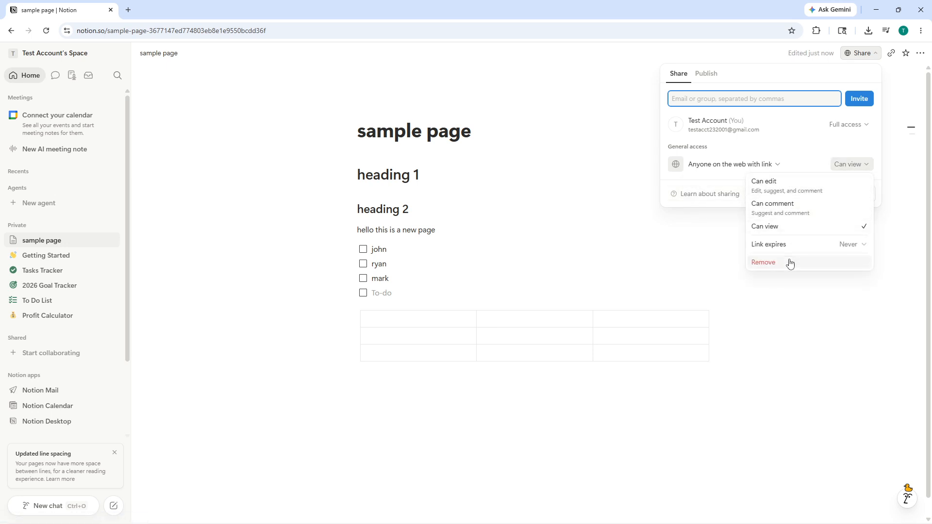
click(798, 146)
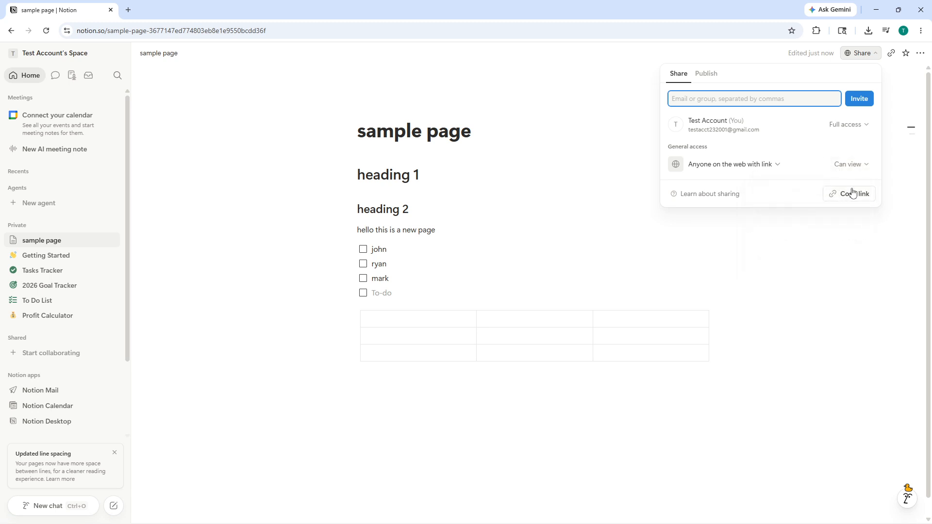
click(855, 196)
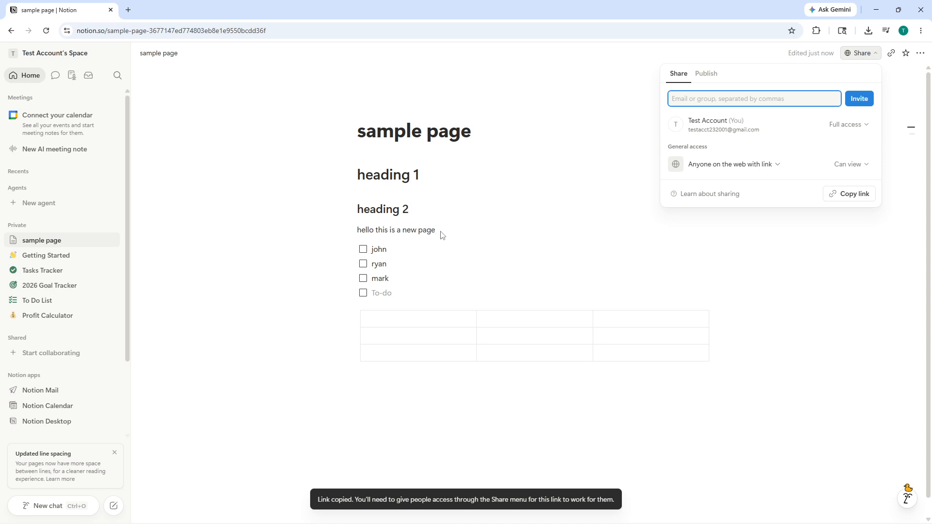
Step: Close the sharing options and look up the block commands matching "/page" below the table, without inserting any of them
click(444, 433)
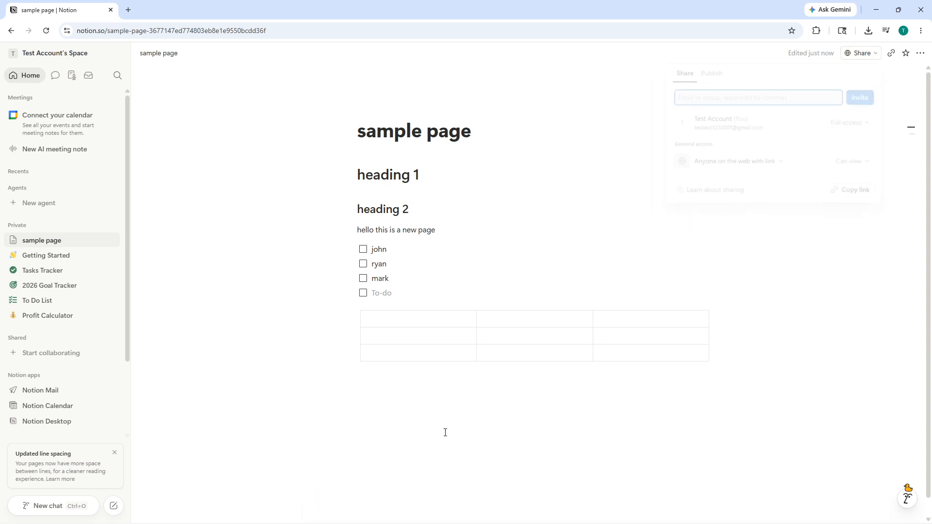
click(383, 402)
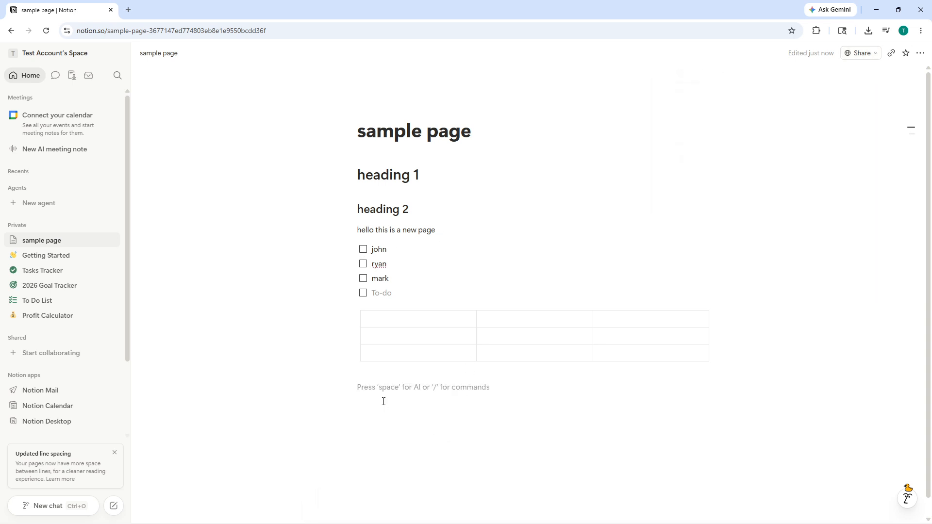
text(/page)
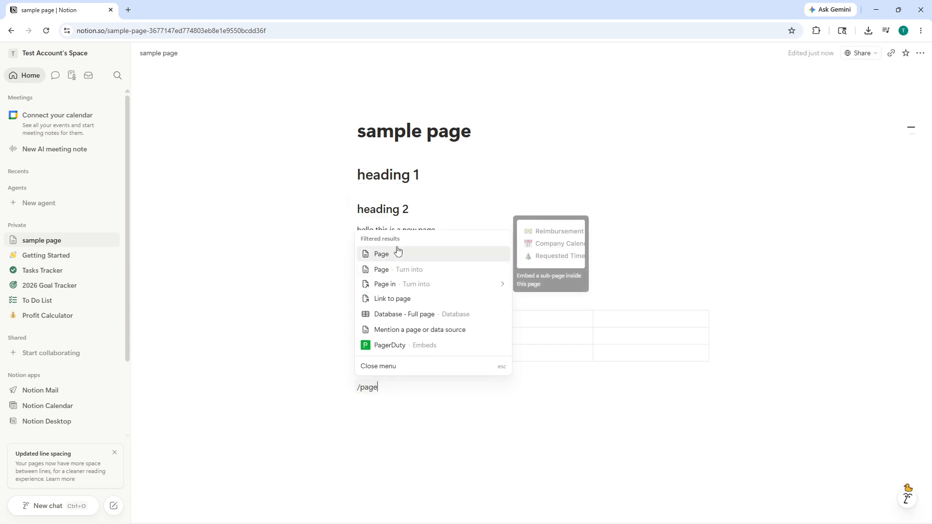
key(BackSpace)
key(BackSpace)
key(BackSpace)
key(BackSpace)
key(BackSpace)
key(BackSpace)
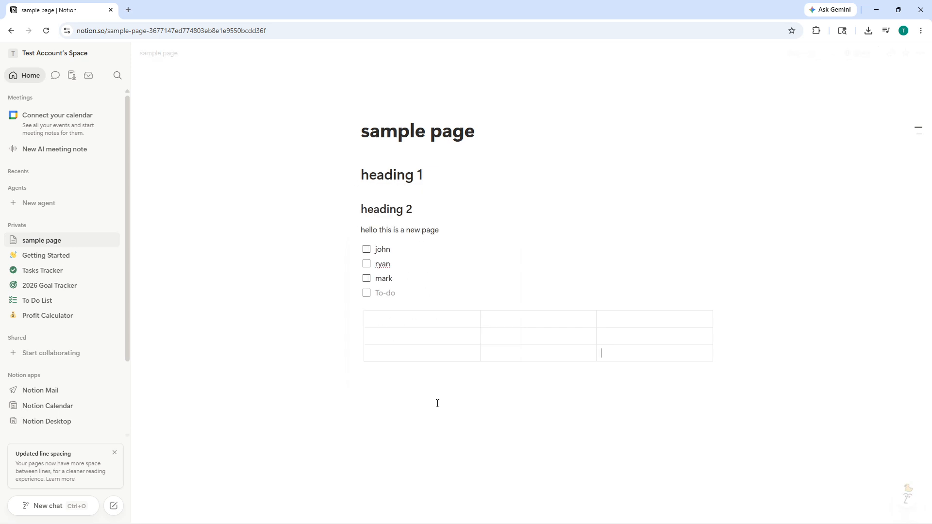
click(458, 399)
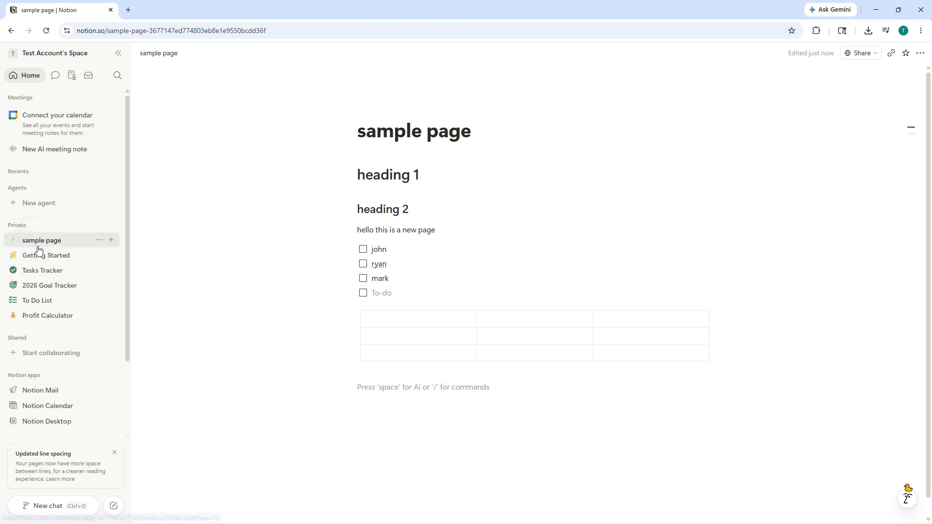
Step: Capitalize the first letter of the page title so it reads "Sample page"
click(368, 132)
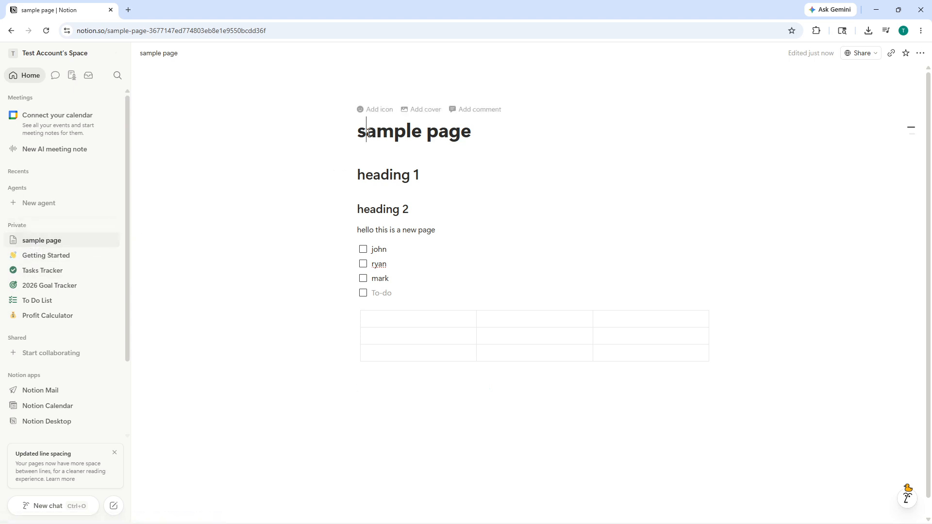
key(BackSpace)
text(S)
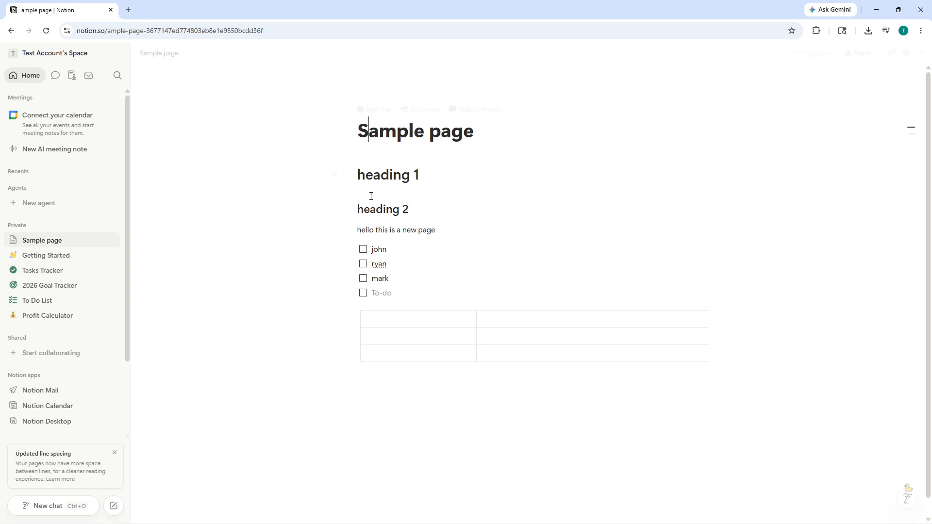
click(472, 472)
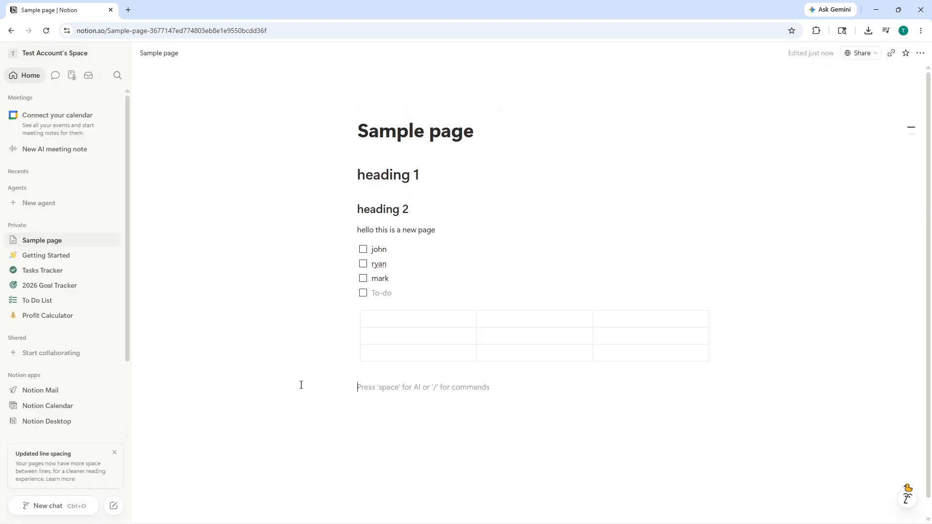